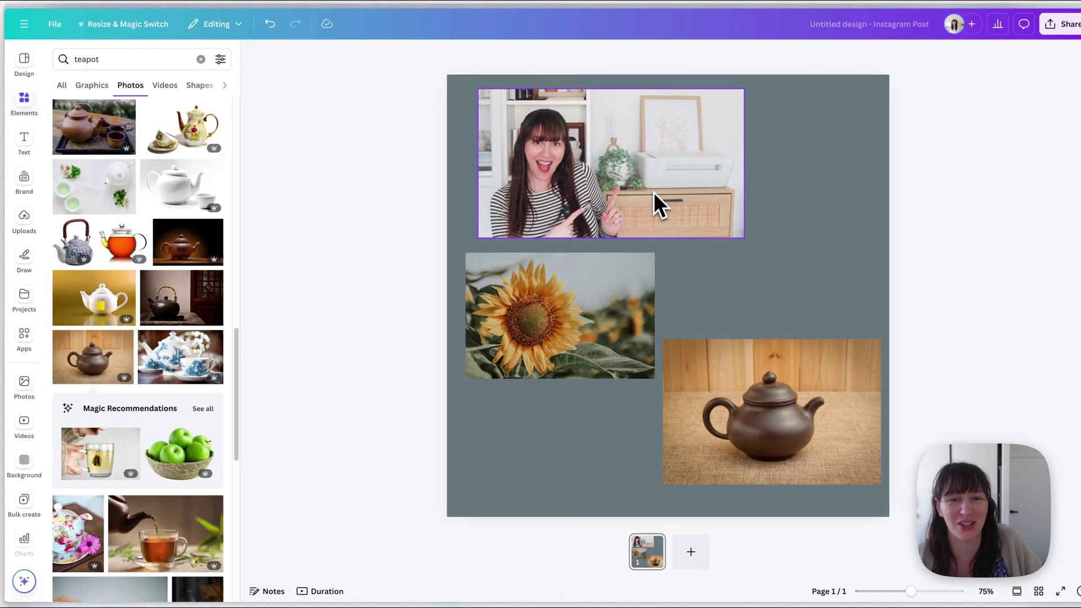
Step: Select the brown teapot photo at the bottom right of the collage
left_click(575, 301)
left_click(720, 424)
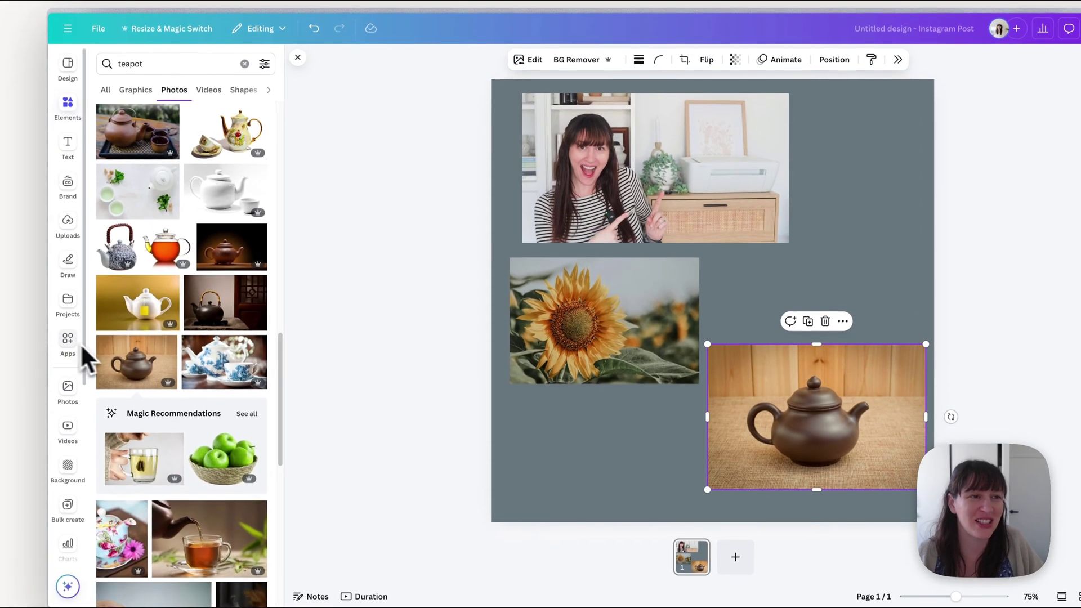
Step: Launch the Choppy Crop app from Apps with the teapot photo loaded
left_click(82, 346)
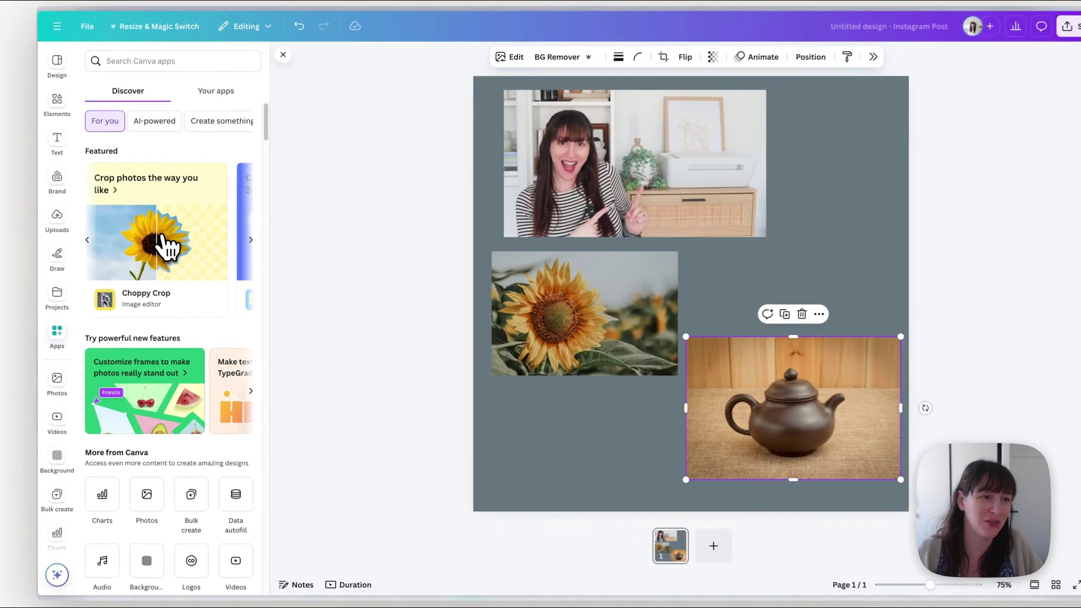
left_click(181, 248)
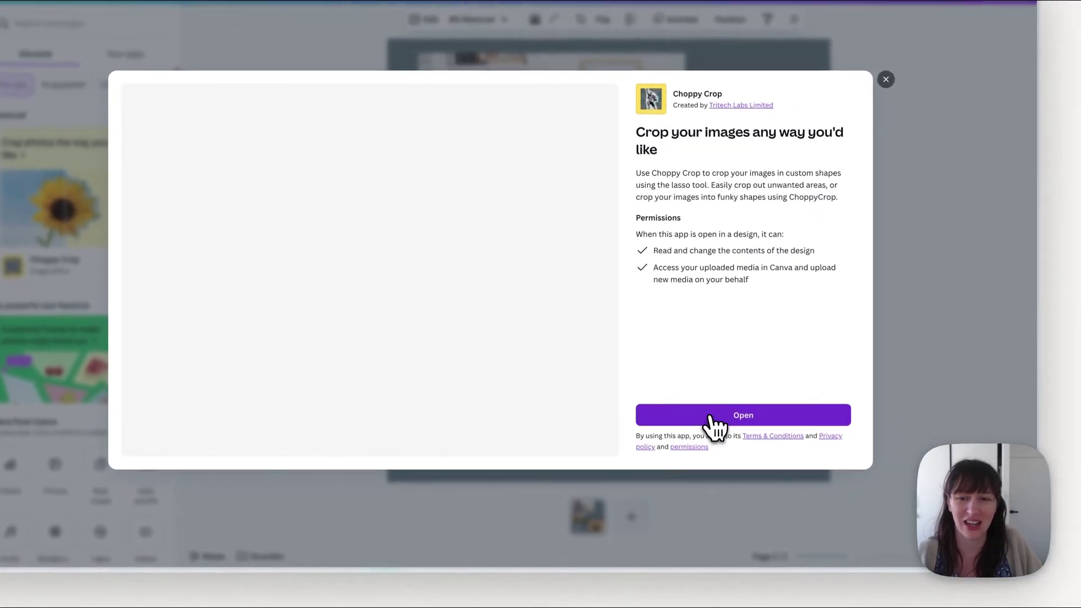
left_click(795, 447)
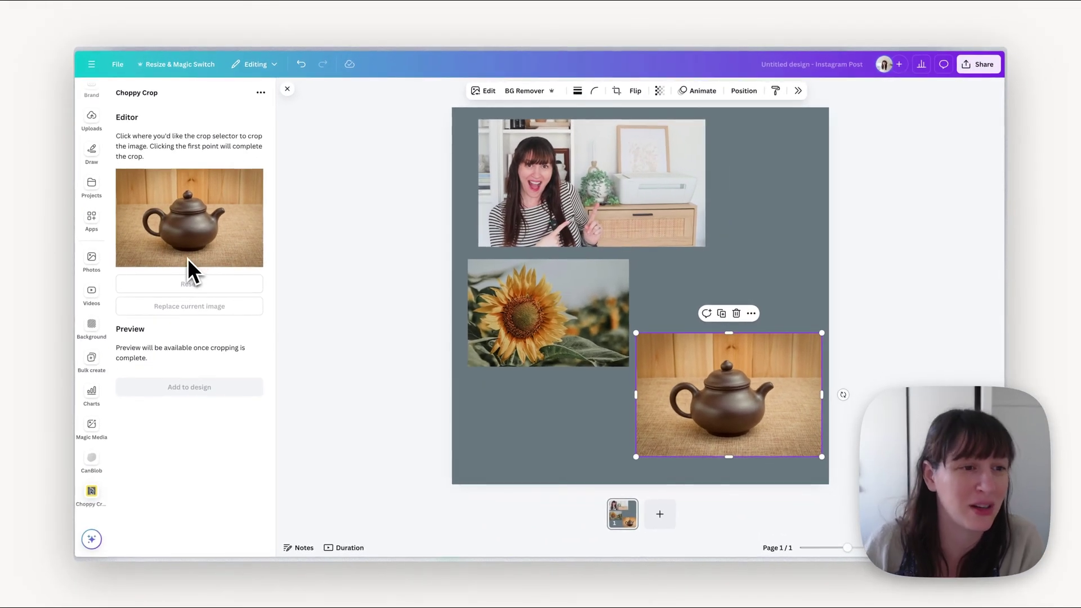
Step: Place crop points from the teapot's base up its right side and spout to the lid knob
left_click(172, 251)
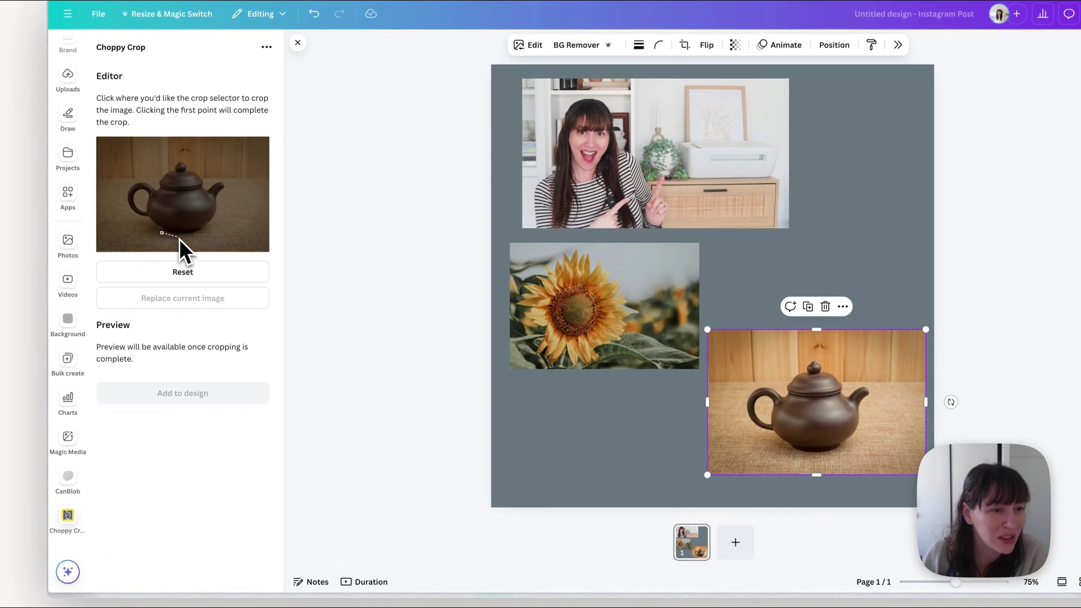
left_click(219, 215)
left_click(220, 201)
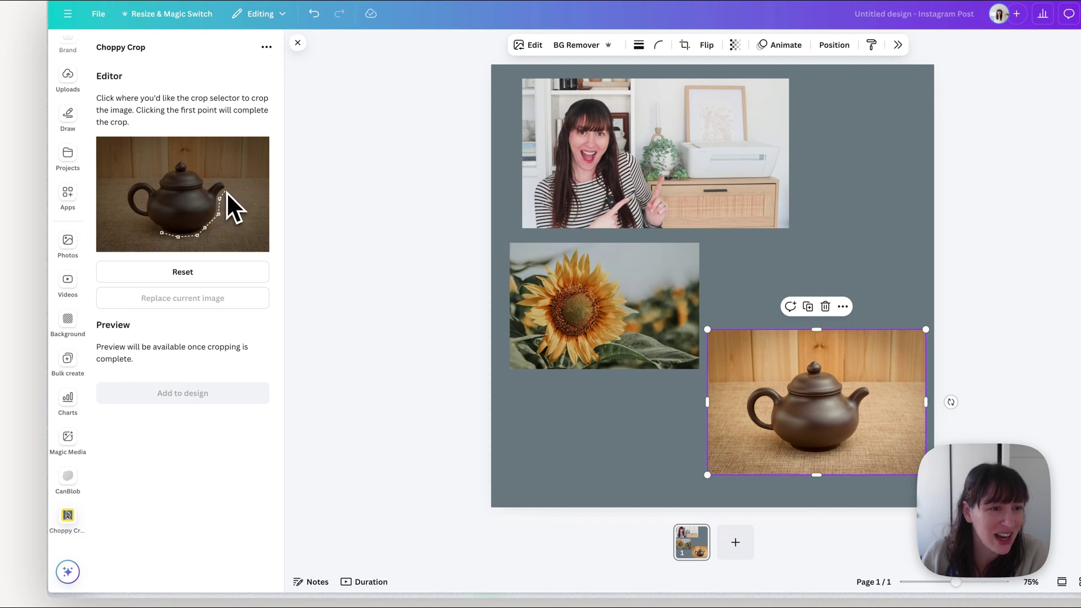
left_click(221, 178)
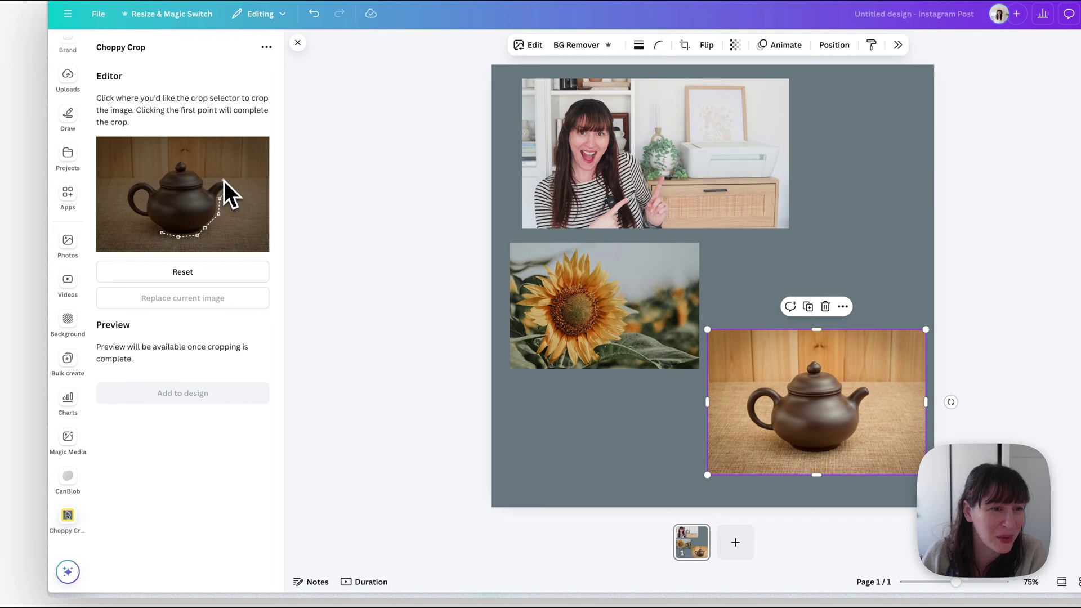
left_click(227, 188)
left_click(207, 185)
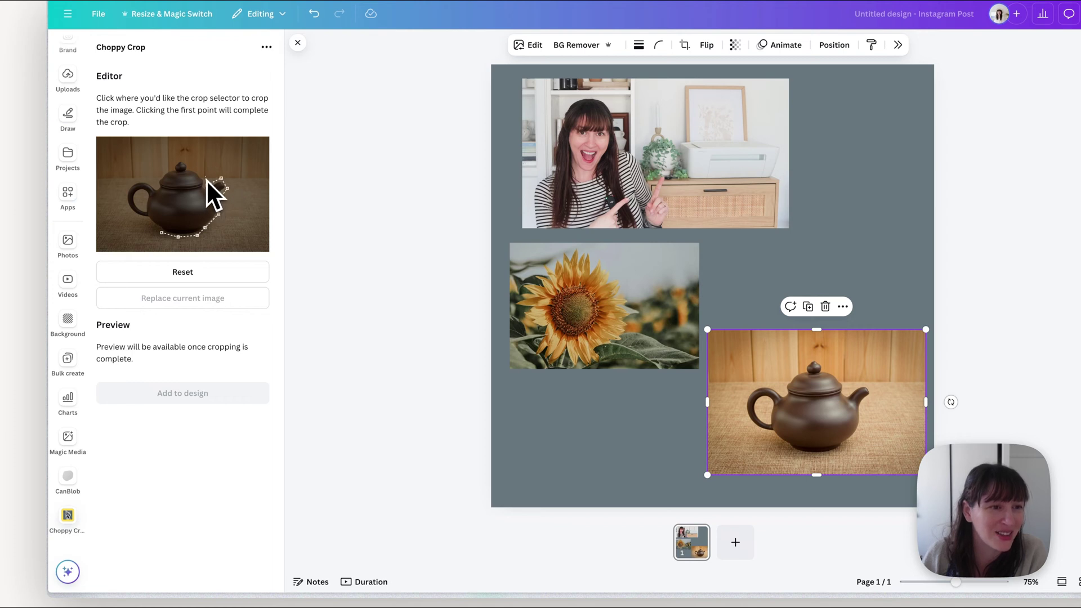
left_click(204, 176)
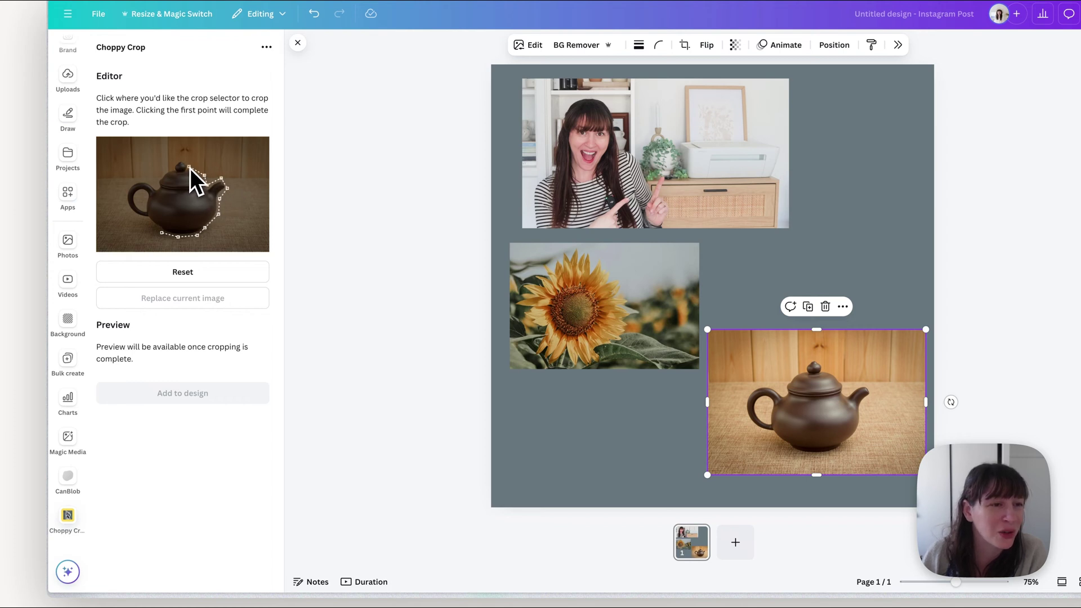
left_click(182, 159)
Step: Continue the outline across the lid, around the handle, and close it at the start
left_click(176, 158)
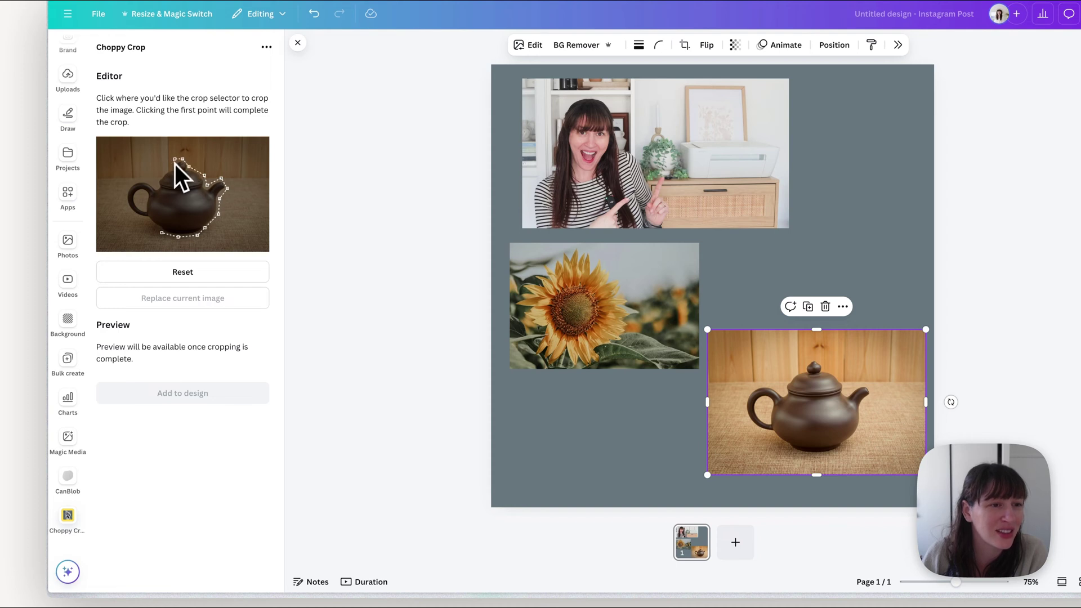
left_click(145, 181)
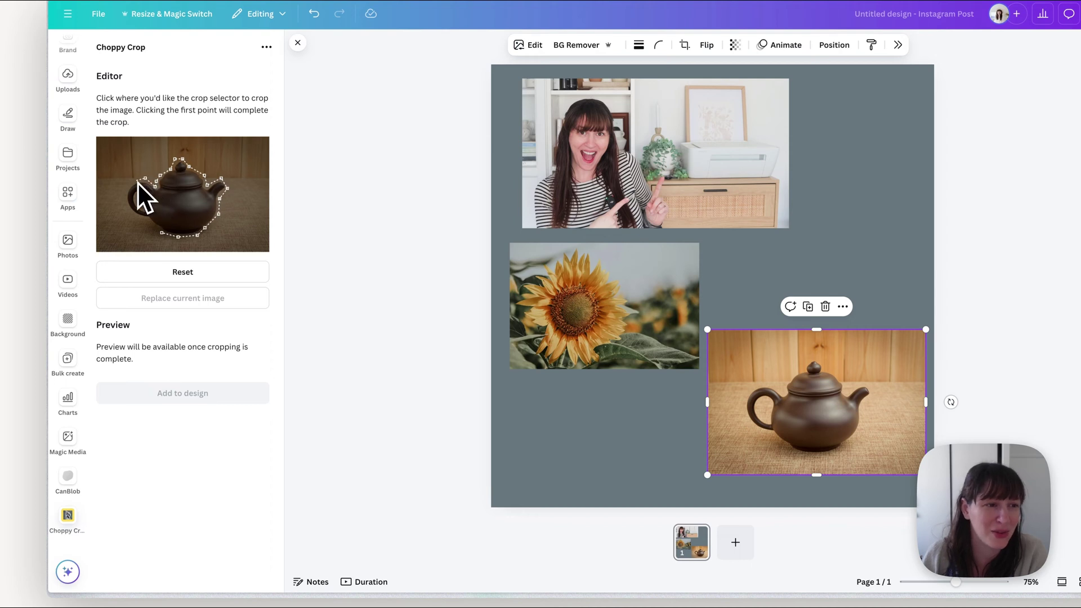
left_click(131, 184)
left_click(125, 196)
left_click(130, 213)
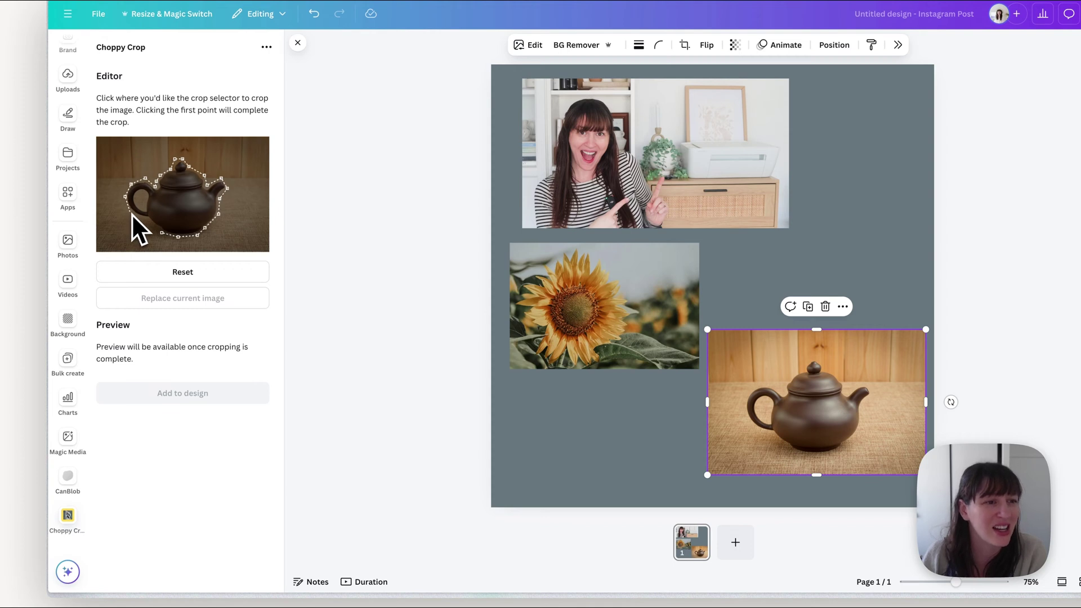
left_click(144, 221)
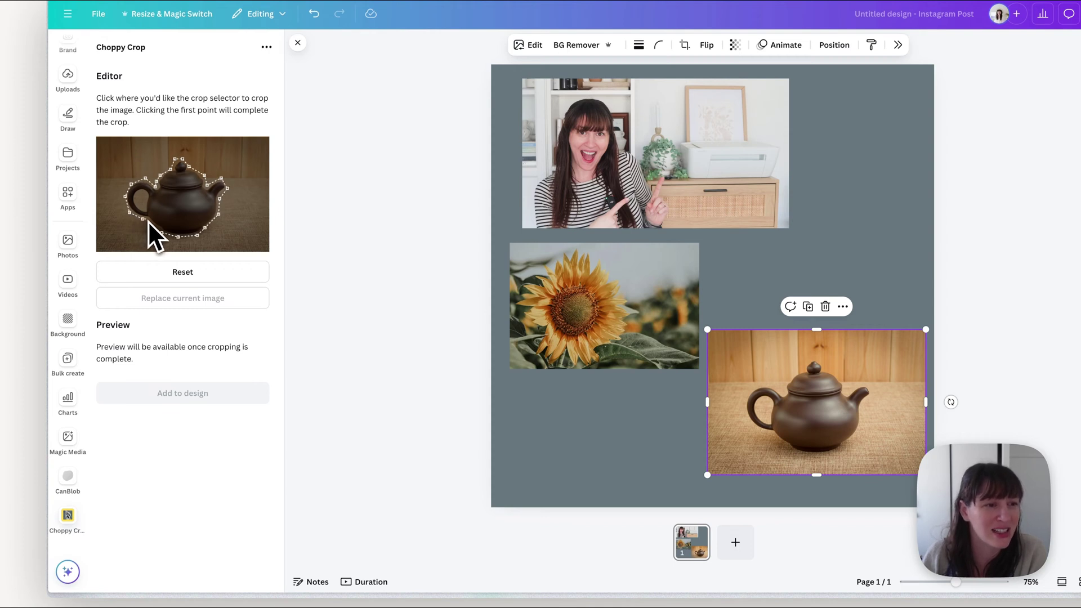
left_click(149, 221)
left_click(160, 232)
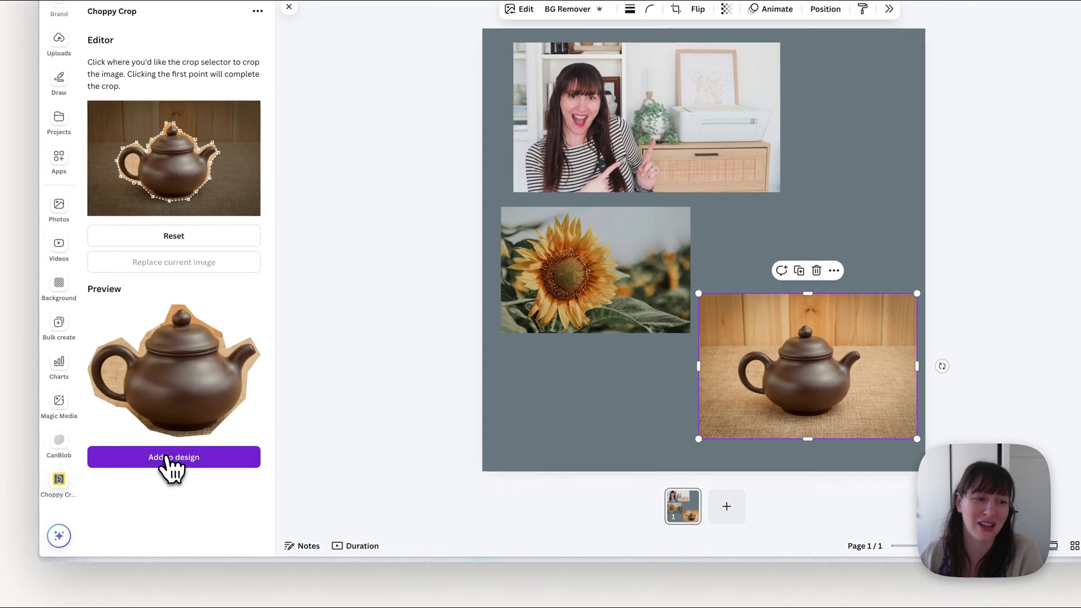
Step: Add the teapot cut-out, delete the original teapot photo, and place the cut-out bottom right
left_click(169, 458)
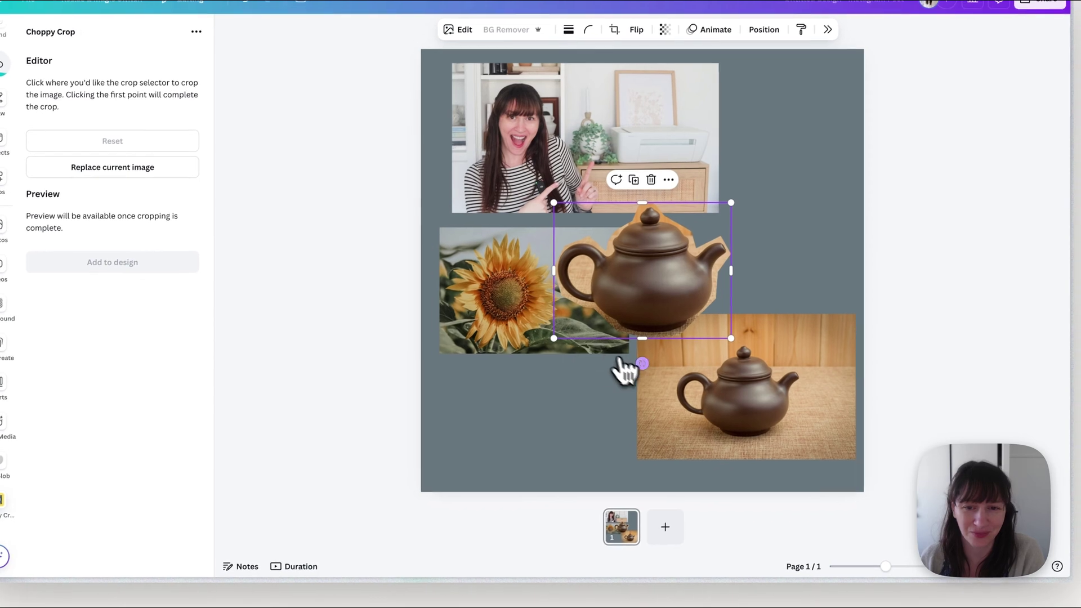
left_click_drag(670, 296, 555, 440)
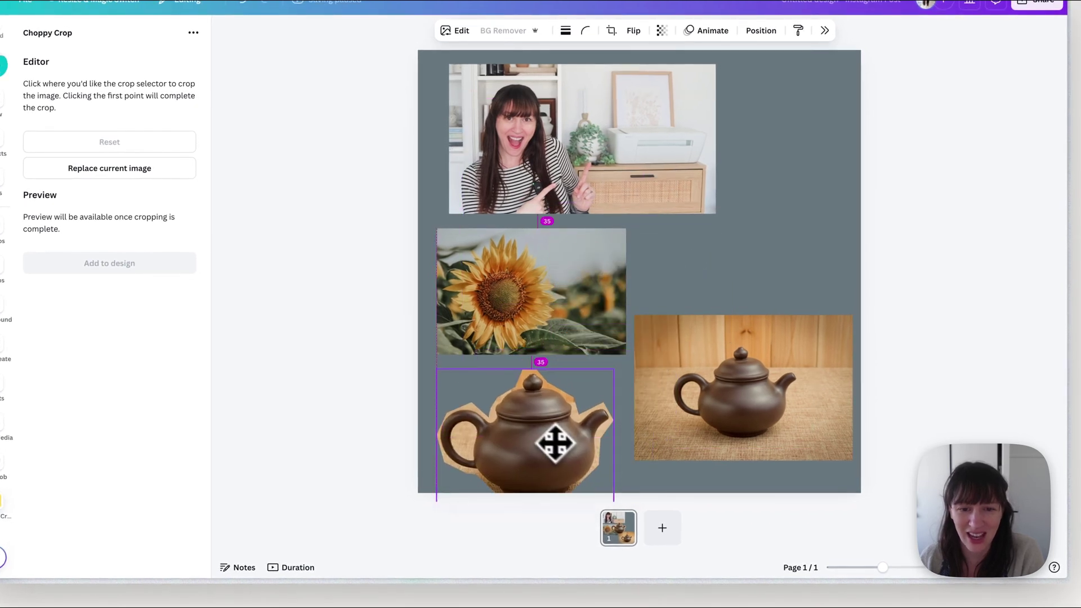
left_click(731, 393)
key("Delete")
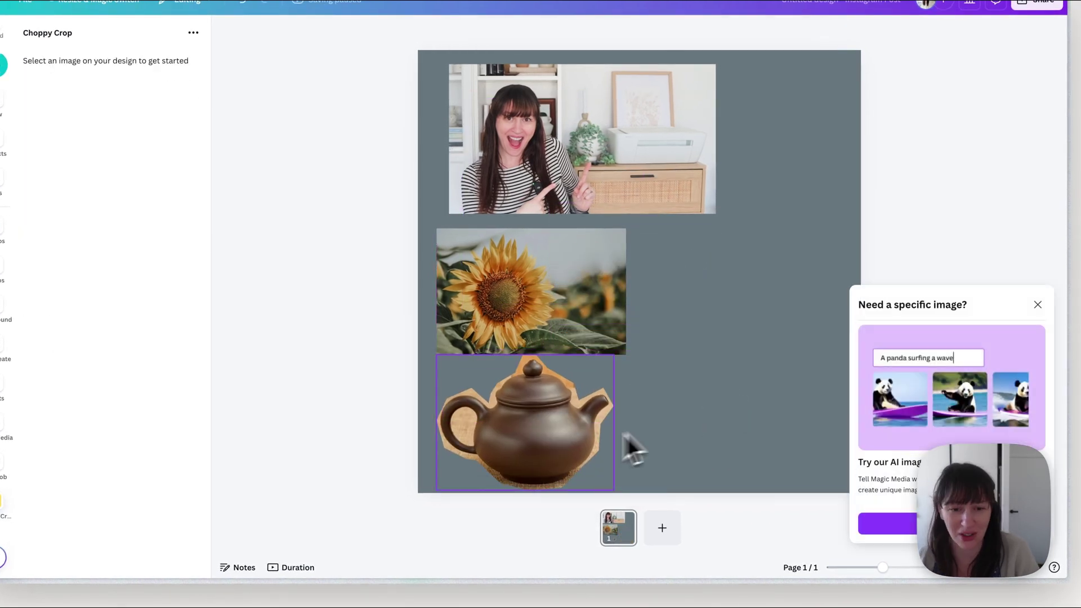
left_click_drag(622, 446, 760, 401)
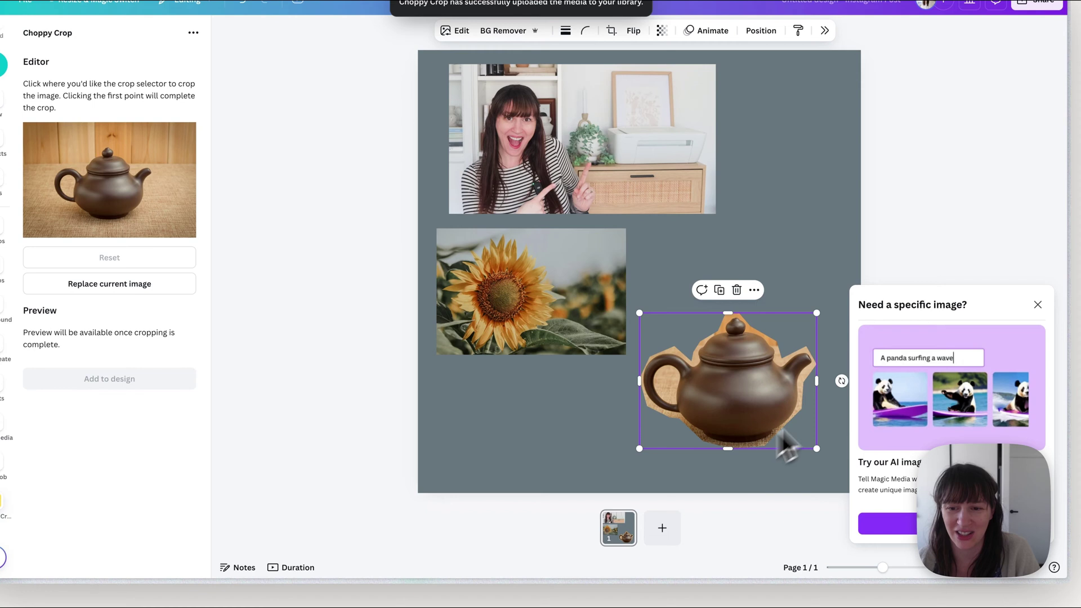
left_click(822, 271)
left_click(580, 295)
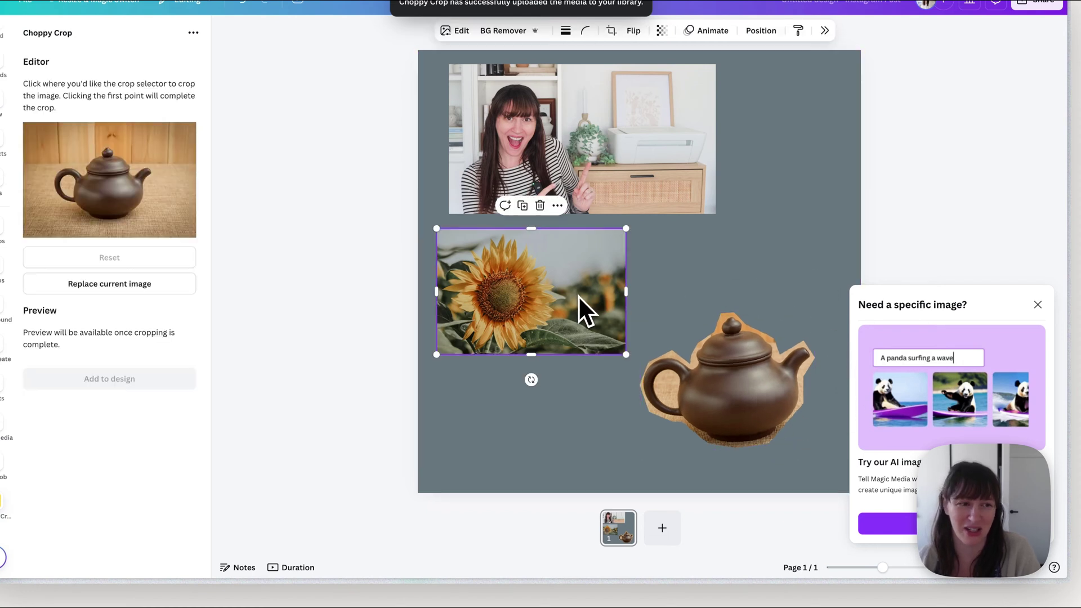
Step: Load the sunflower photo into Choppy Crop and trace a jagged outline around it
left_click(612, 401)
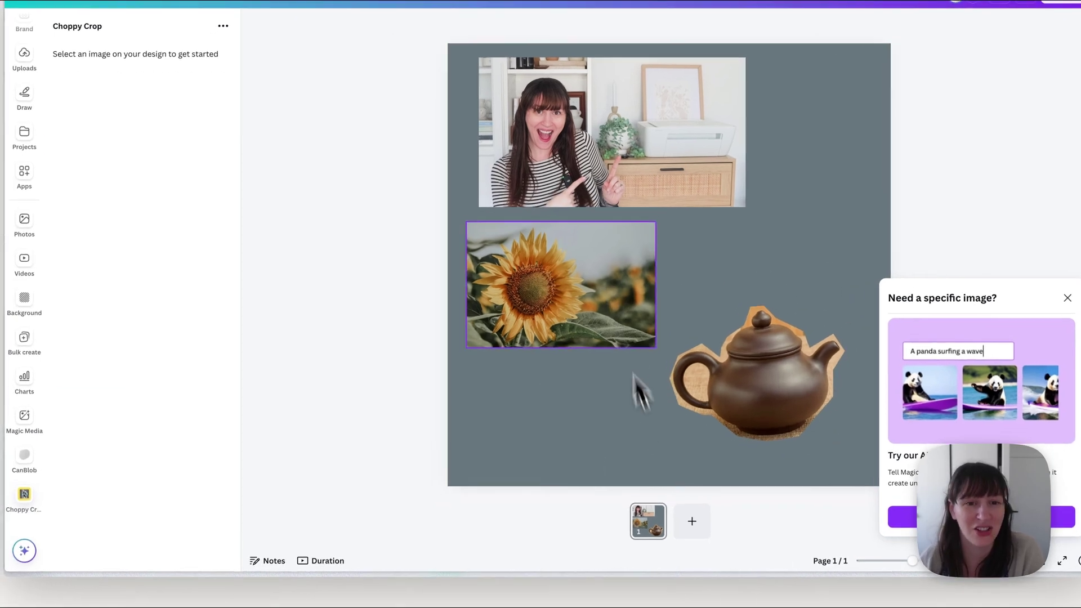
left_click(619, 332)
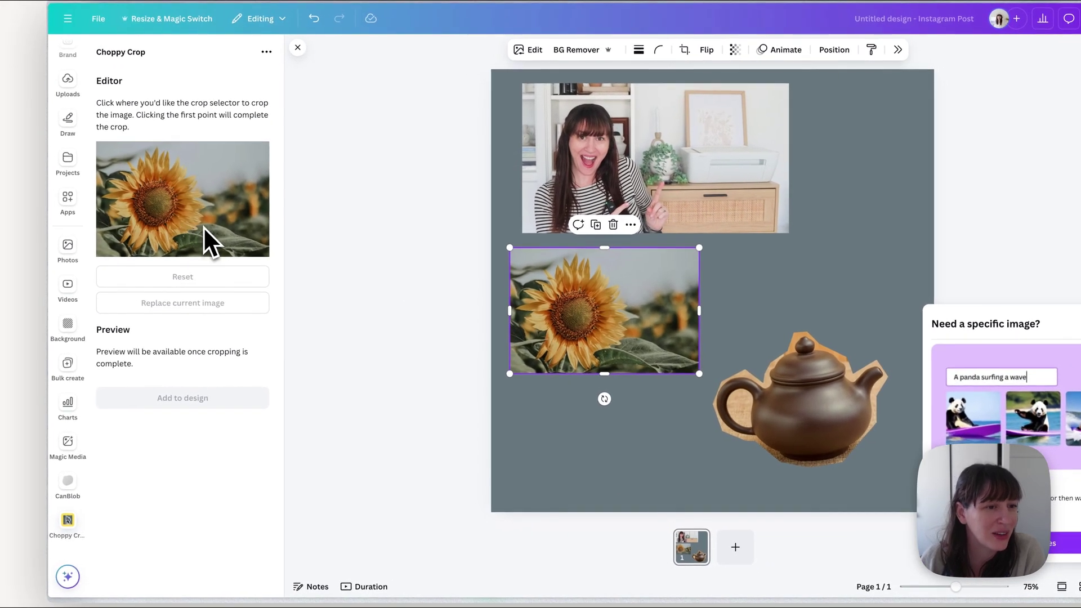
left_click(201, 227)
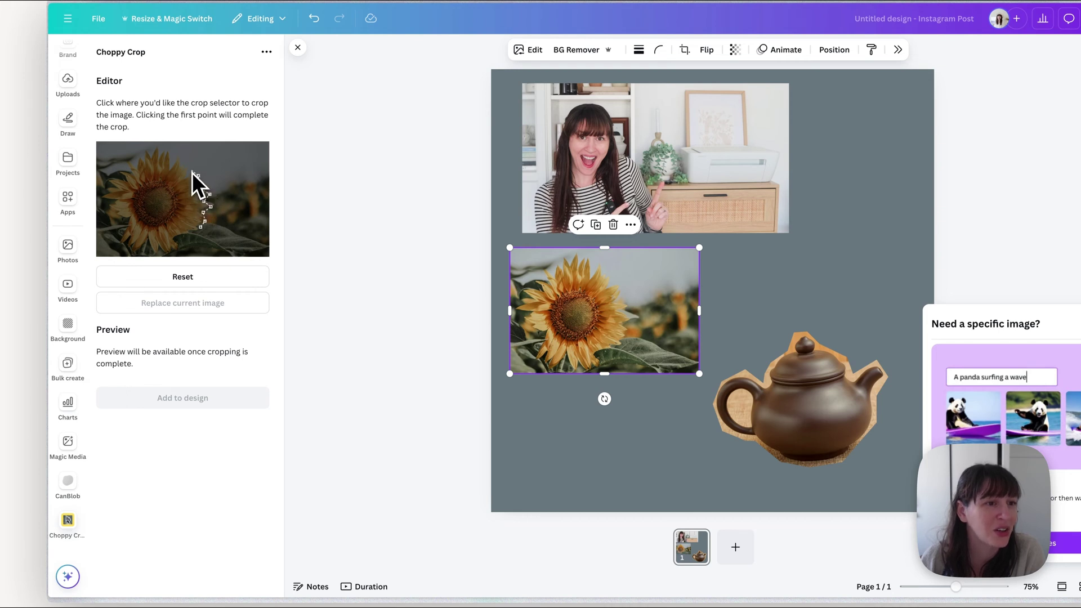
mouse_move(191, 173)
left_mouse_down()
mouse_move(170, 148)
mouse_move(116, 171)
mouse_move(101, 201)
mouse_move(123, 226)
mouse_move(117, 251)
mouse_move(126, 249)
left_mouse_up()
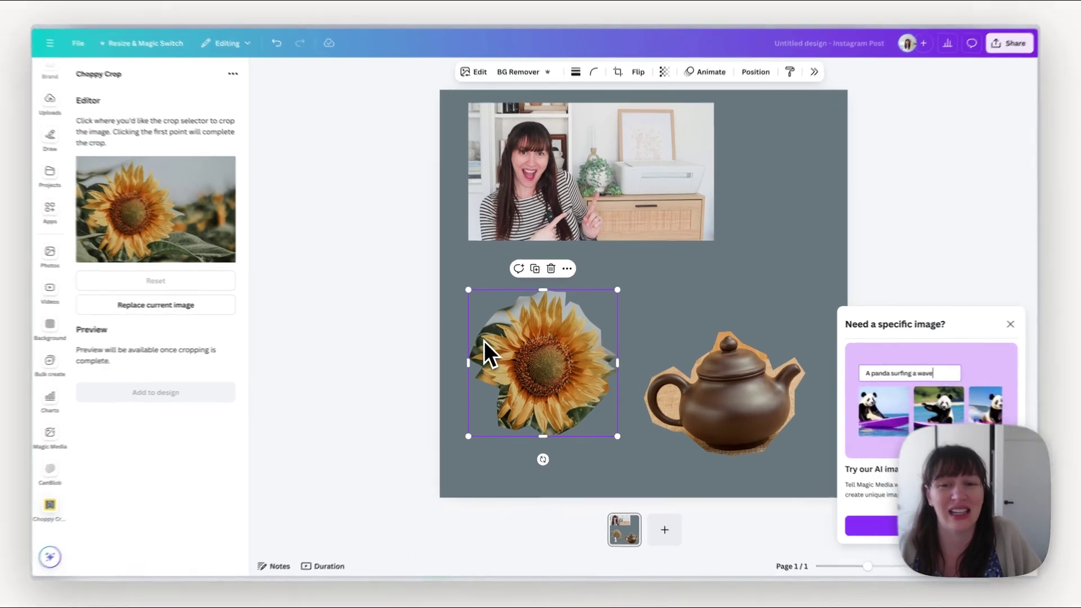
left_click(432, 338)
Step: Enlarge the woman's photo and strip its room background with BG Remover
left_click(654, 202)
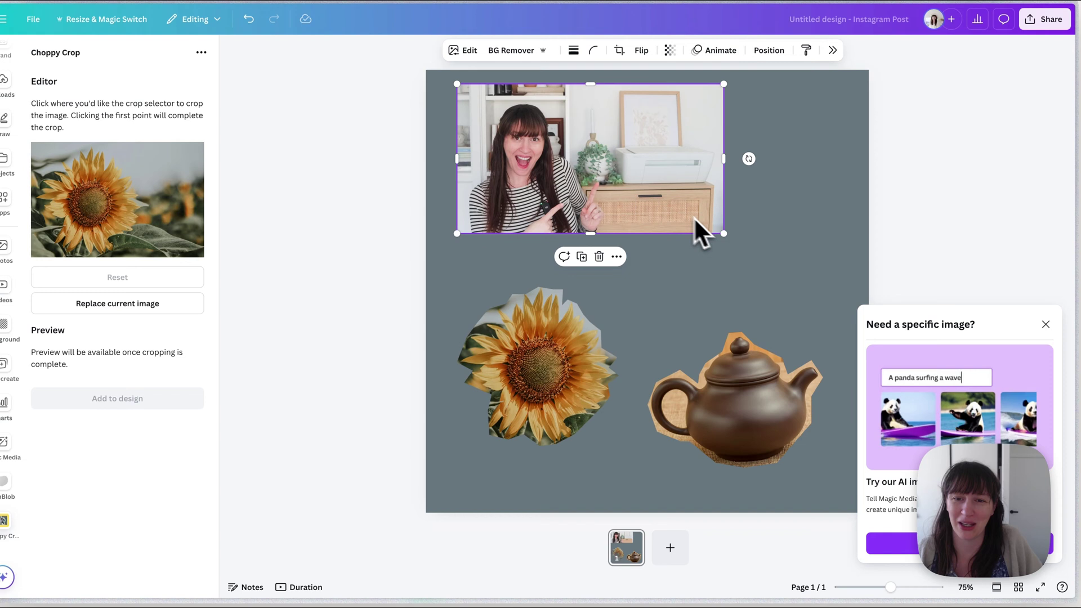
left_click_drag(725, 234, 773, 254)
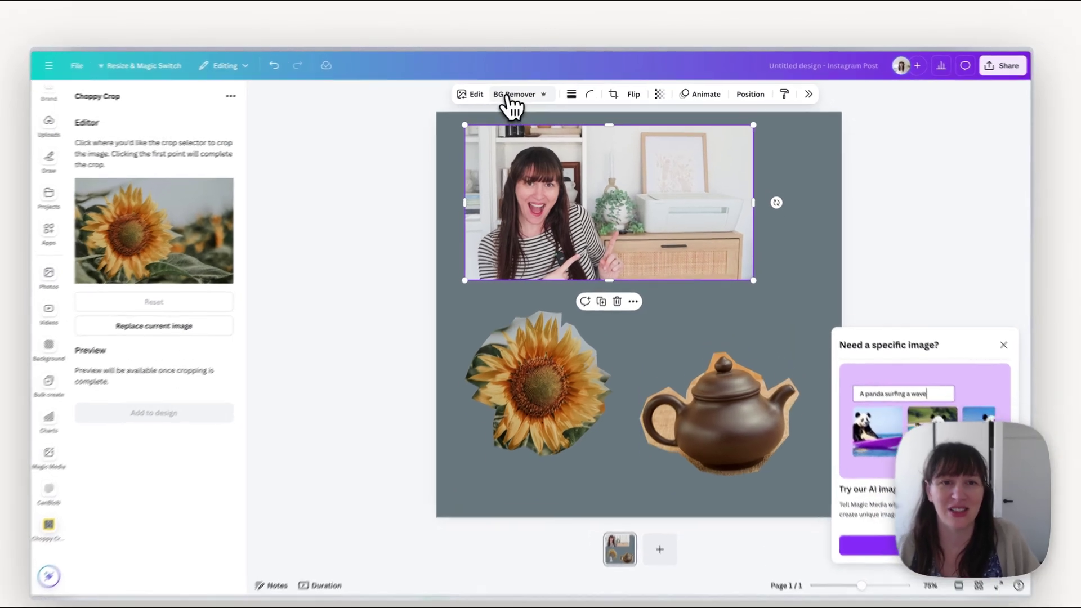
left_click(522, 91)
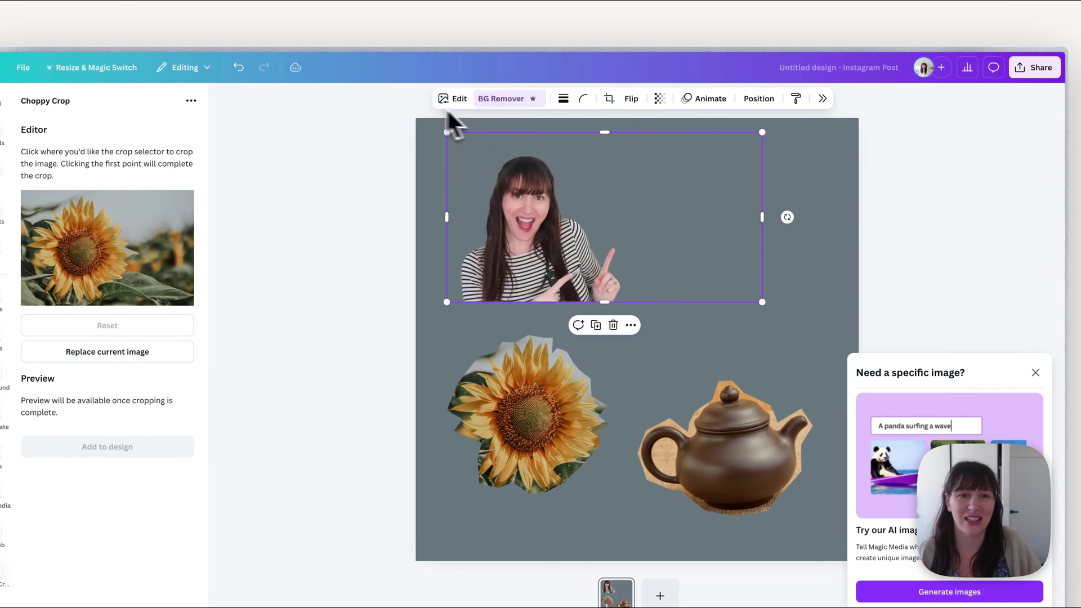
left_click(439, 136)
Step: Switch the page background from slate-gray to white in the Color panel
left_click(569, 98)
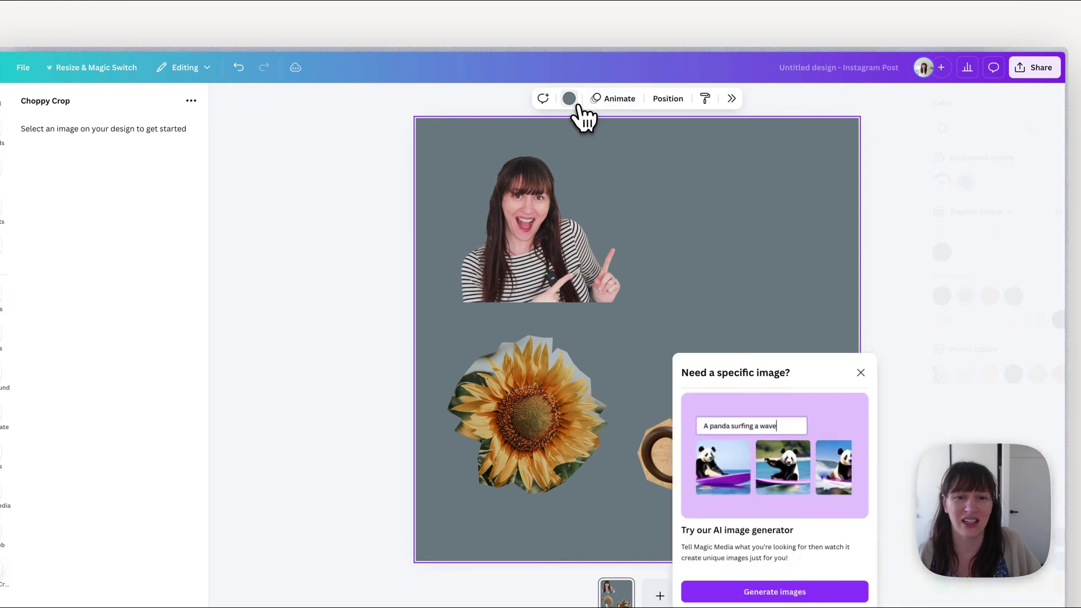
left_click(1027, 499)
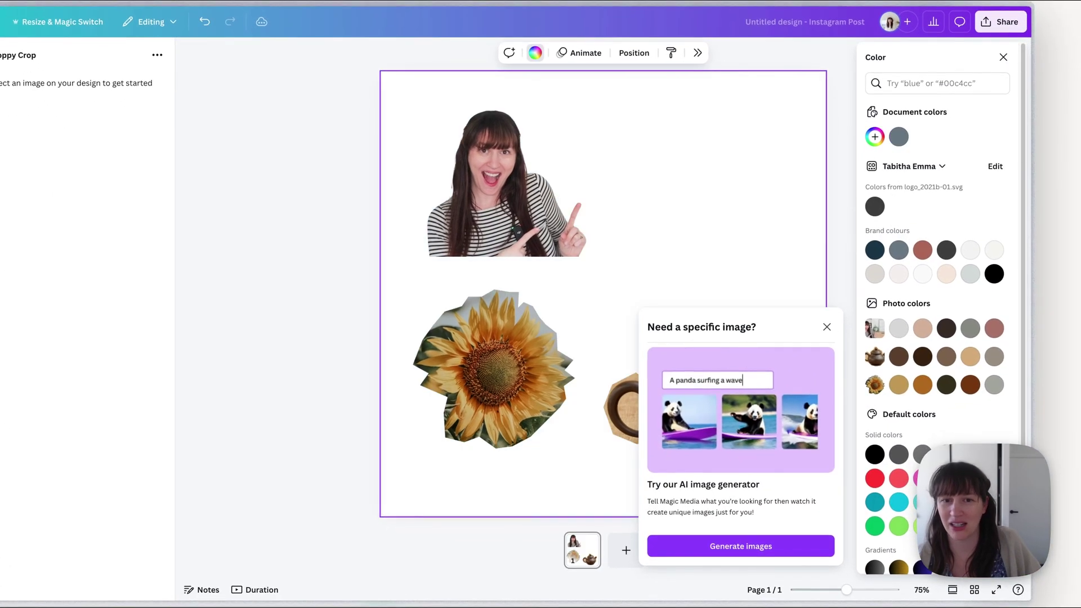
left_click(340, 268)
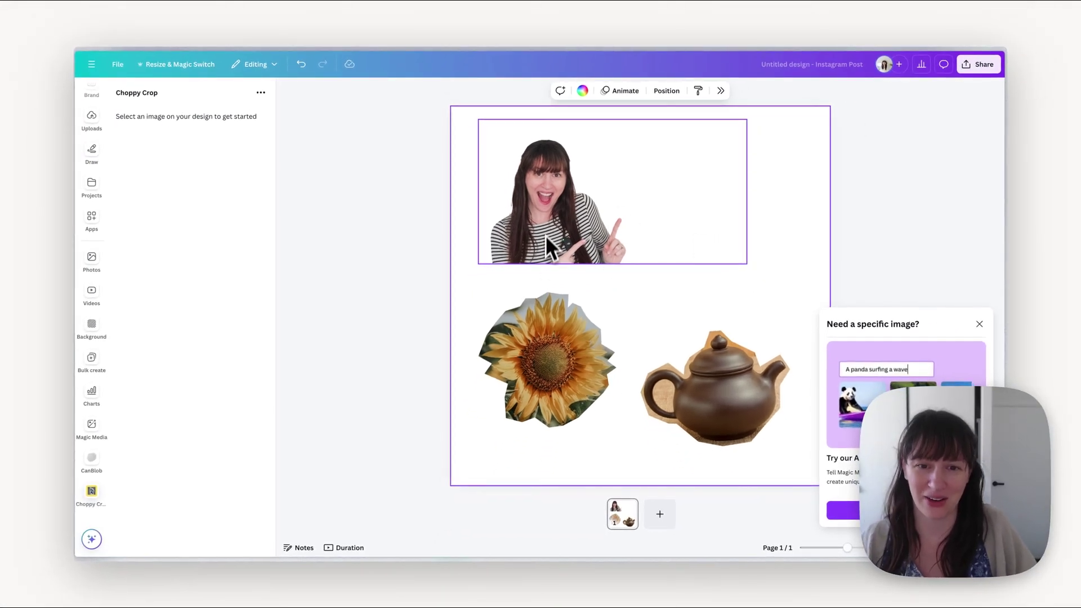
left_click(616, 225)
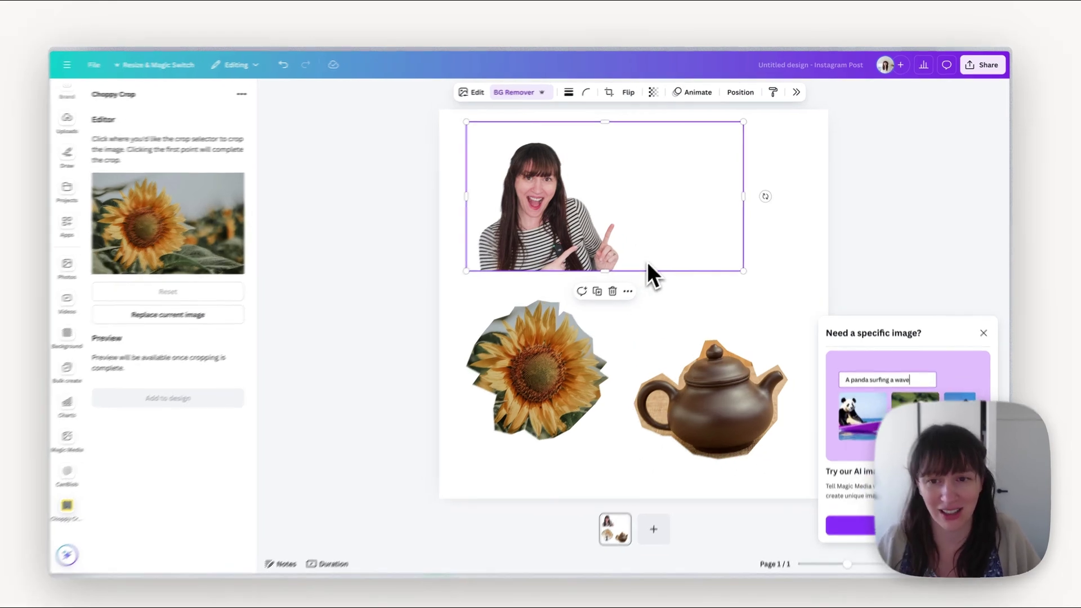
Step: Enlarge the woman cutout by dragging its corner handle
left_click(704, 279)
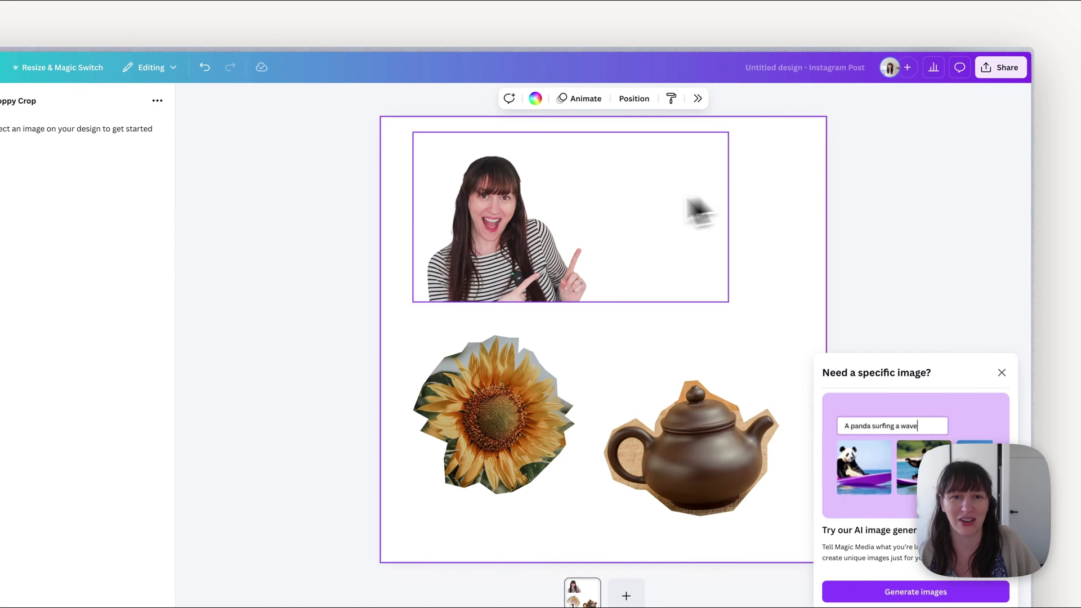
left_click(699, 213)
left_click_drag(728, 302, 766, 323)
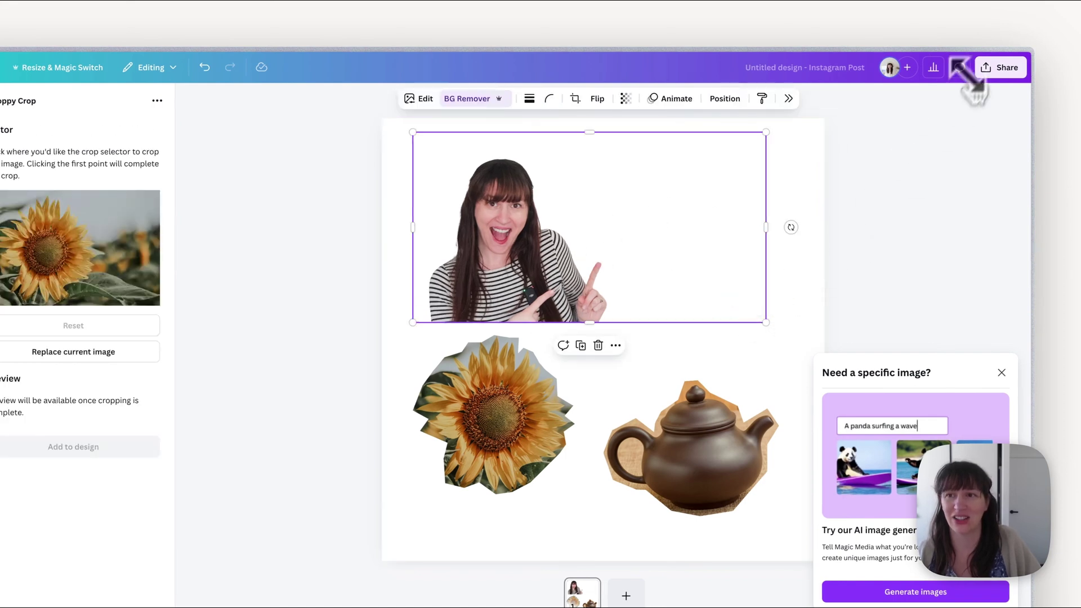
Step: Download the design as a PNG, then delete the woman cutout from the page
left_click(1002, 69)
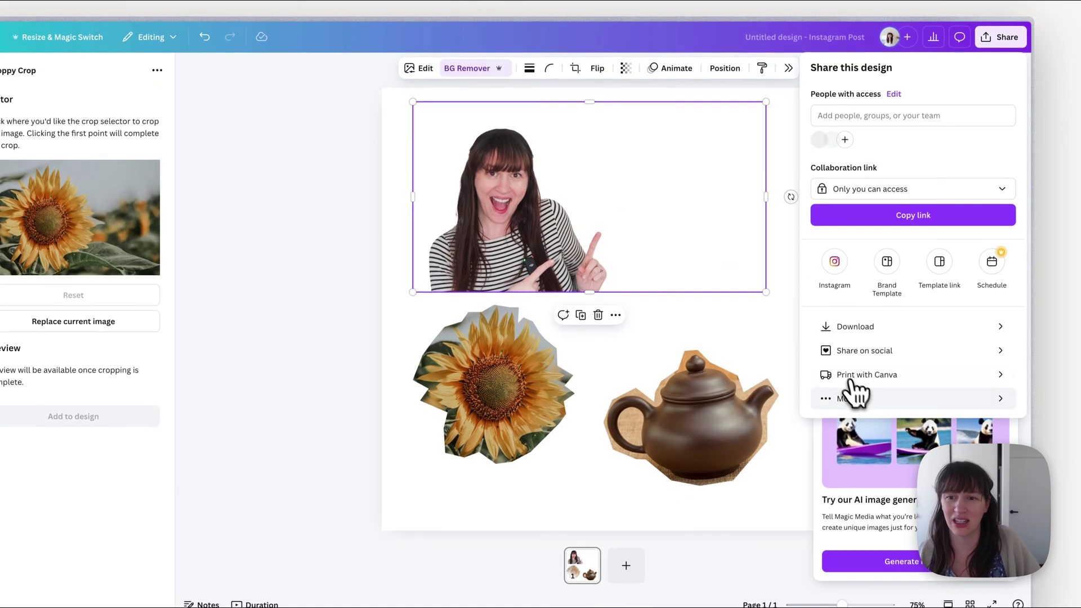
left_click(853, 328)
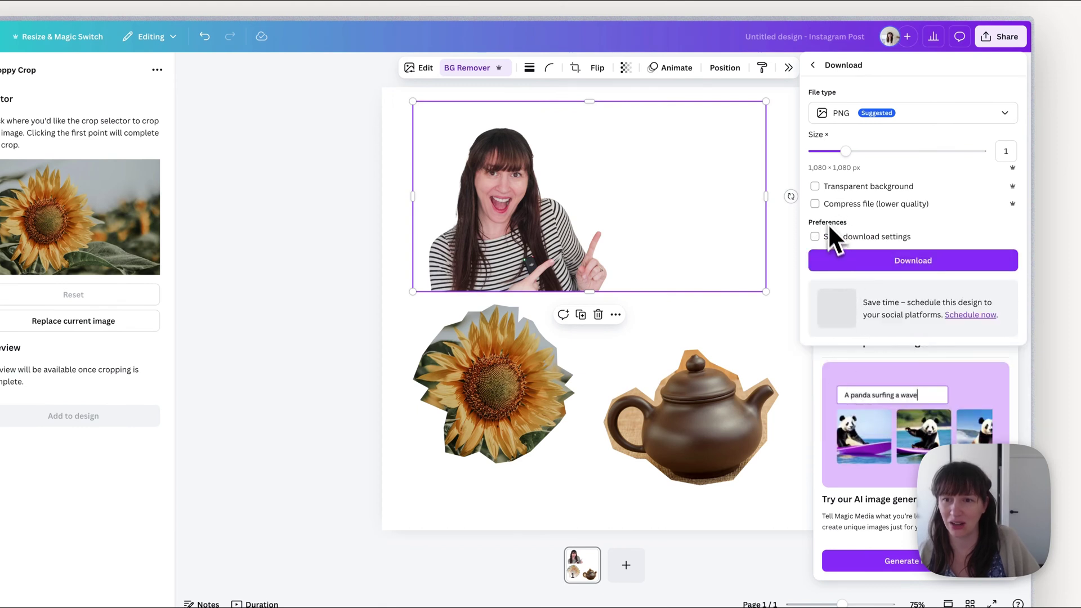
left_click(839, 262)
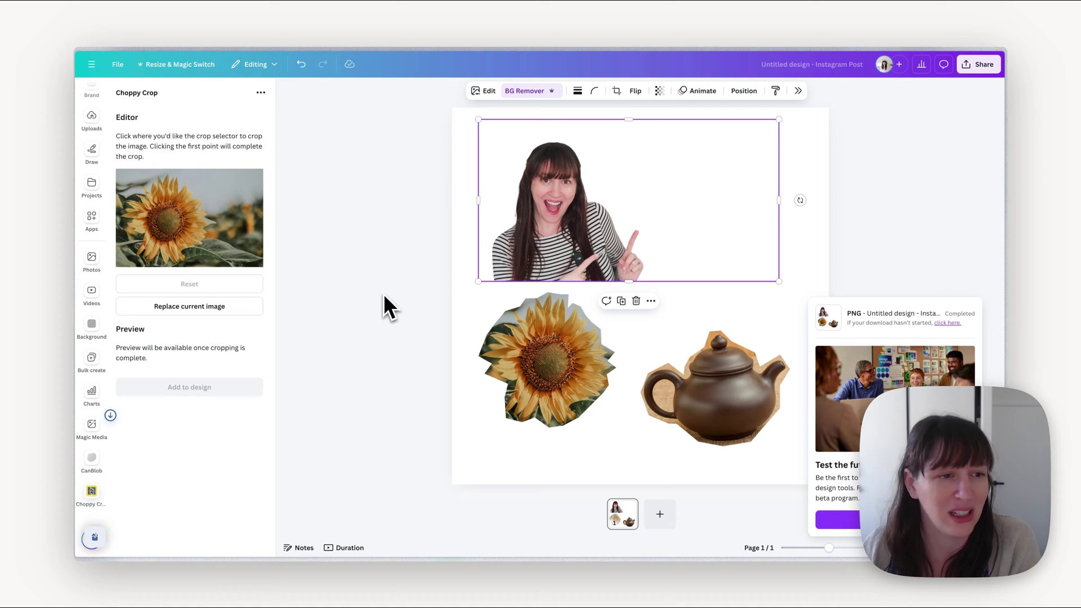
left_click(379, 205)
left_click(514, 251)
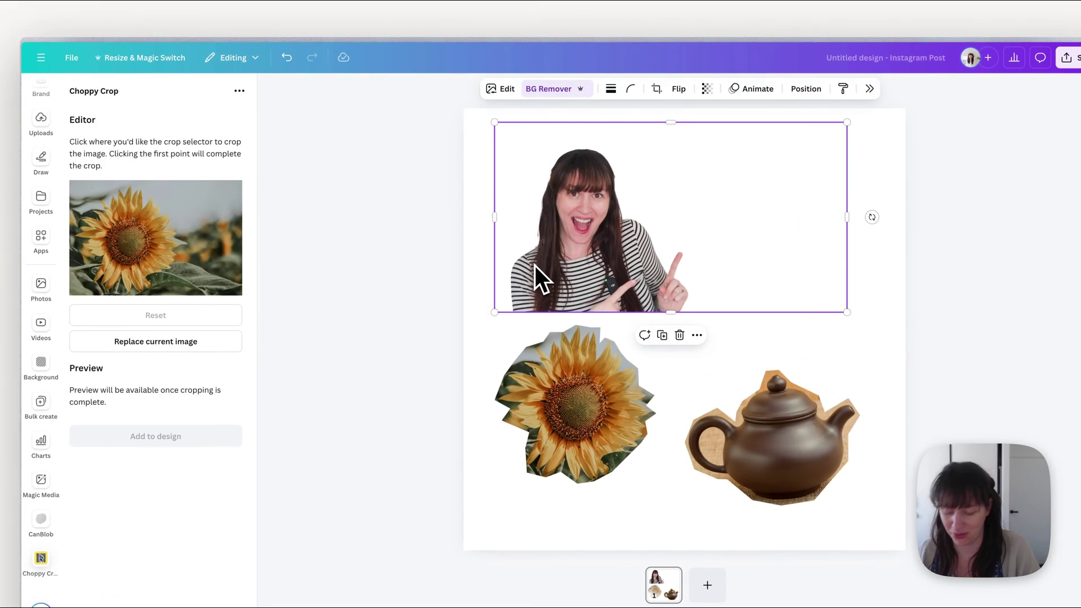
key("Delete")
Step: Place the downloaded collage PNG from Uploads and enlarge it across the page
left_click(601, 282)
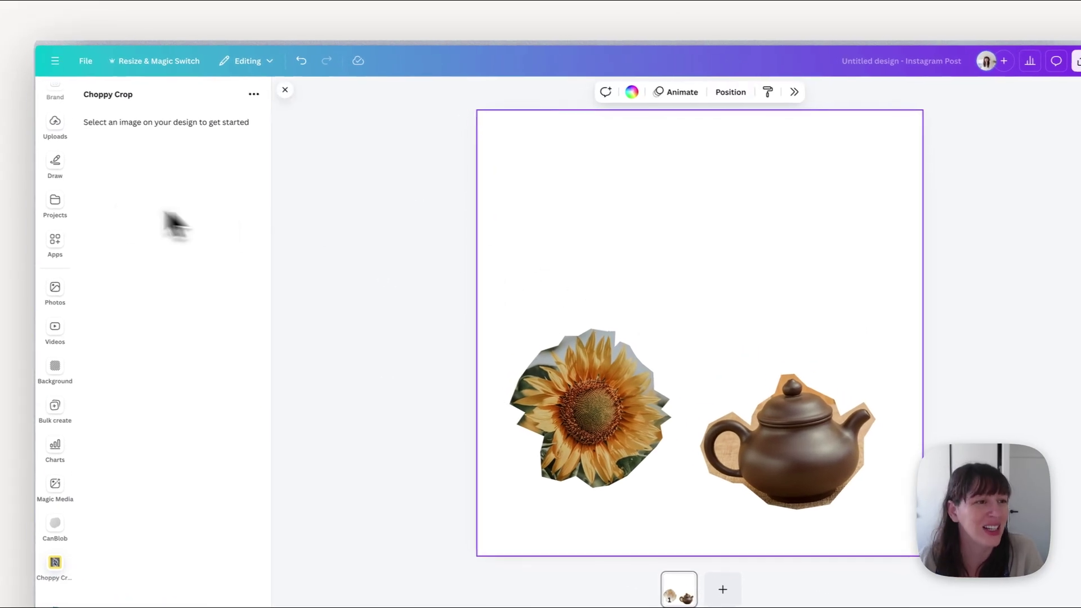
scroll(78, 237, "up", 3)
left_click(67, 260)
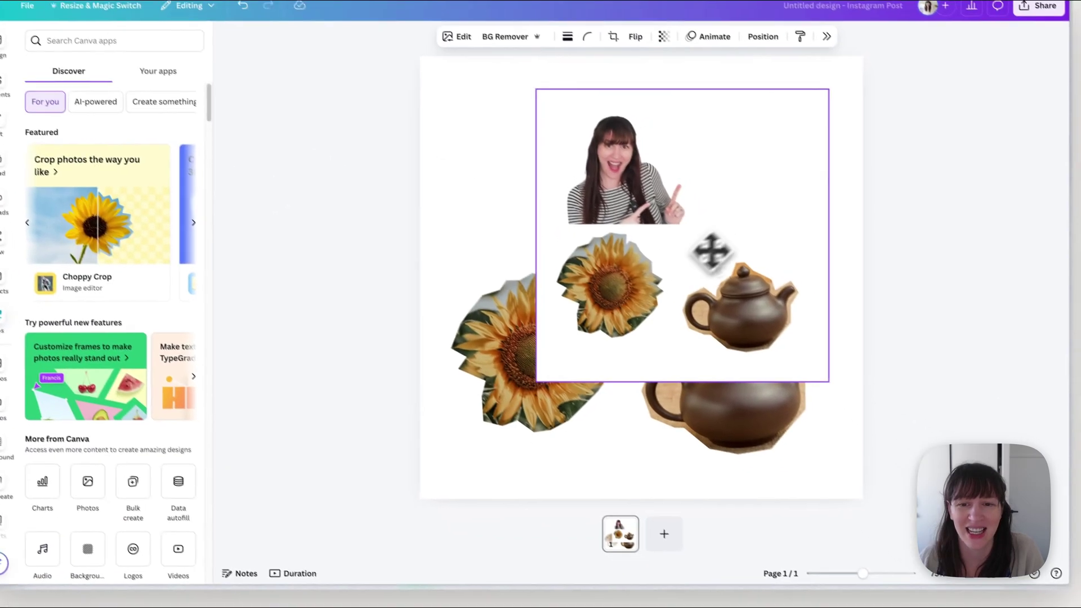
left_click_drag(620, 419, 651, 259)
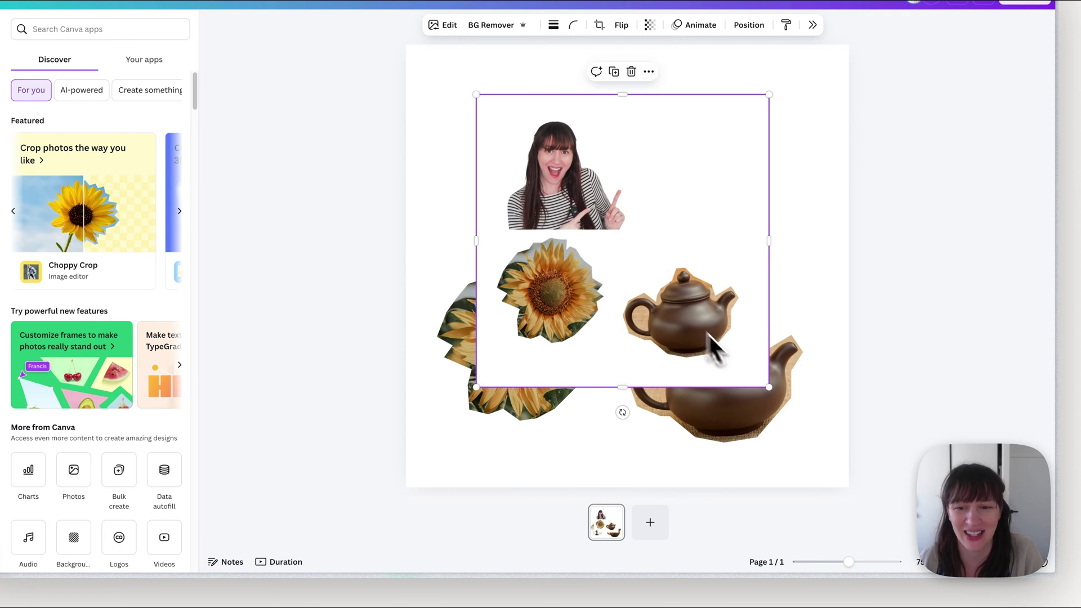
left_click_drag(765, 389, 907, 541)
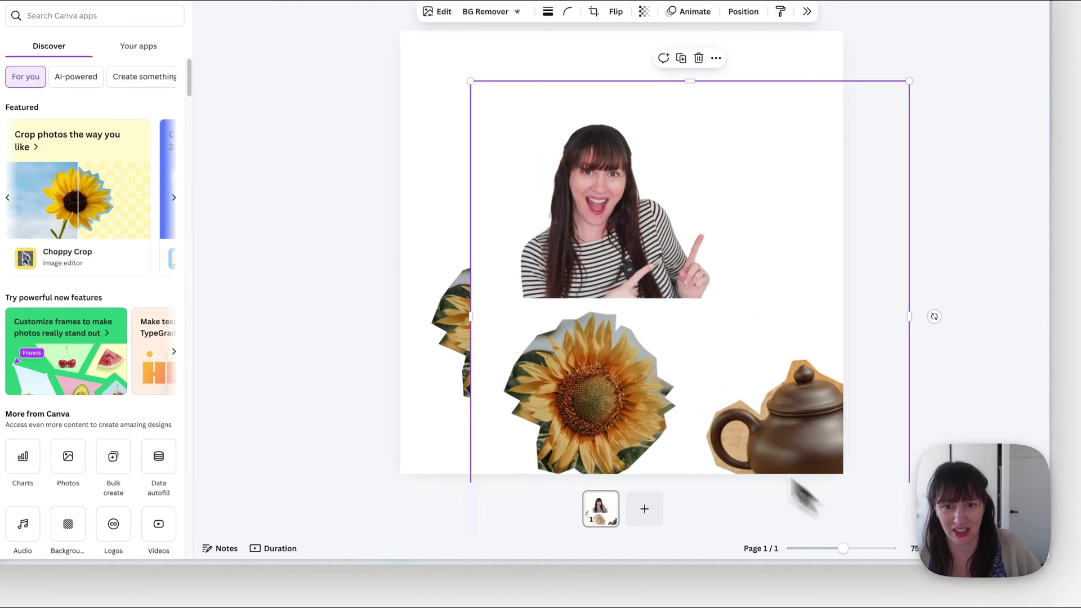
left_click_drag(666, 408, 649, 370)
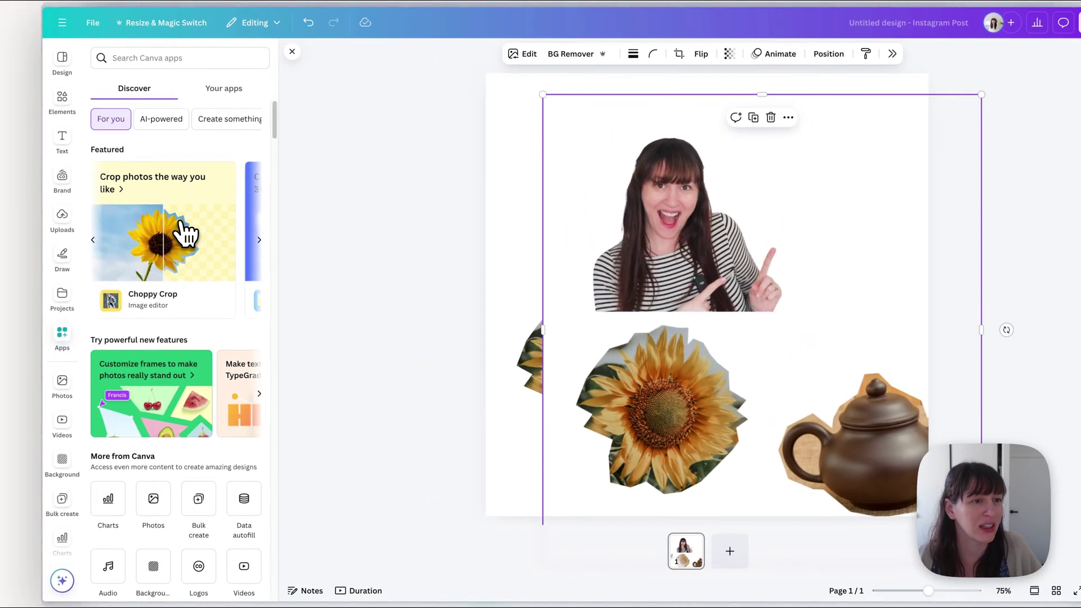
left_click(96, 185)
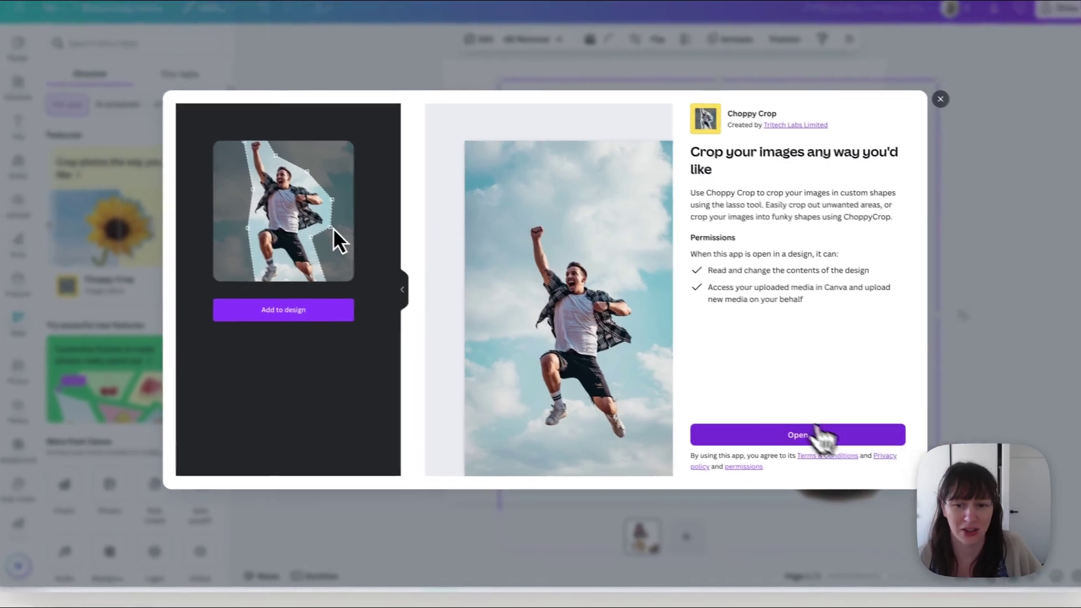
Step: Trace a closed choppy outline around the woman in the collage PNG
left_click(820, 434)
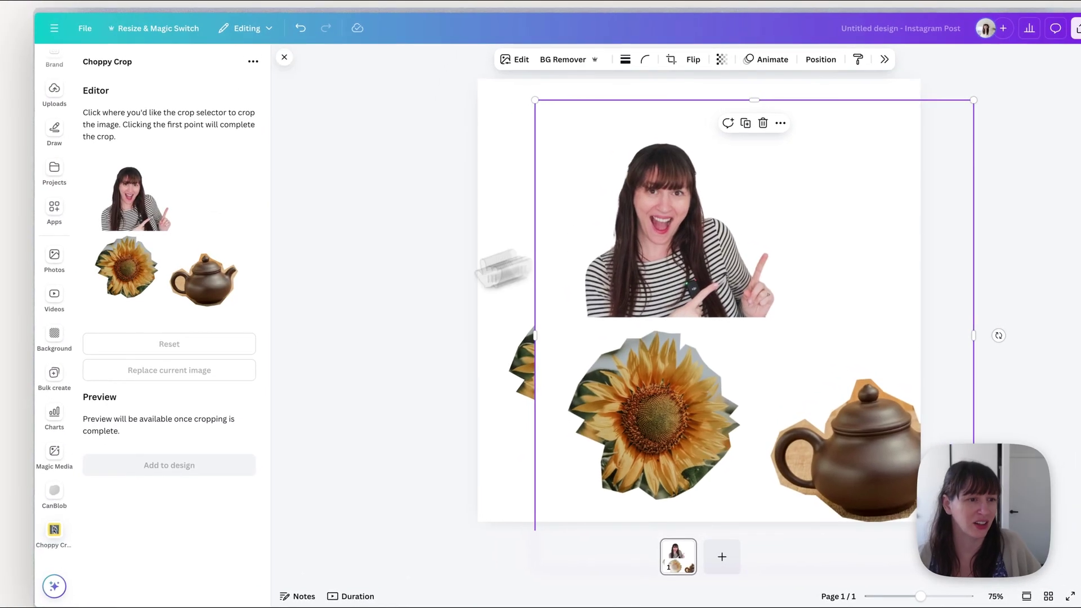
left_click(99, 233)
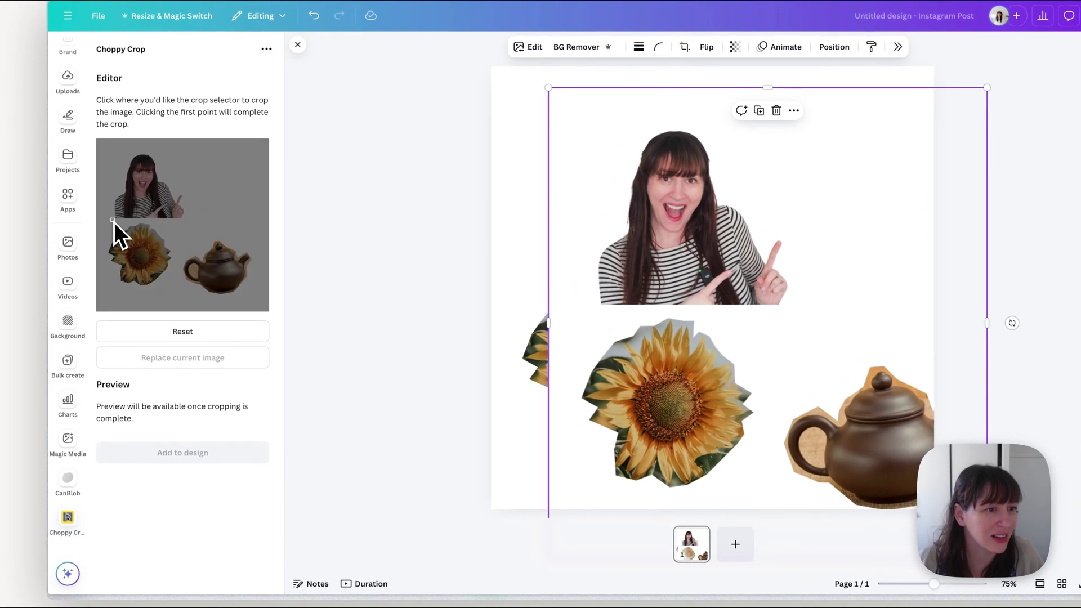
left_click(183, 205)
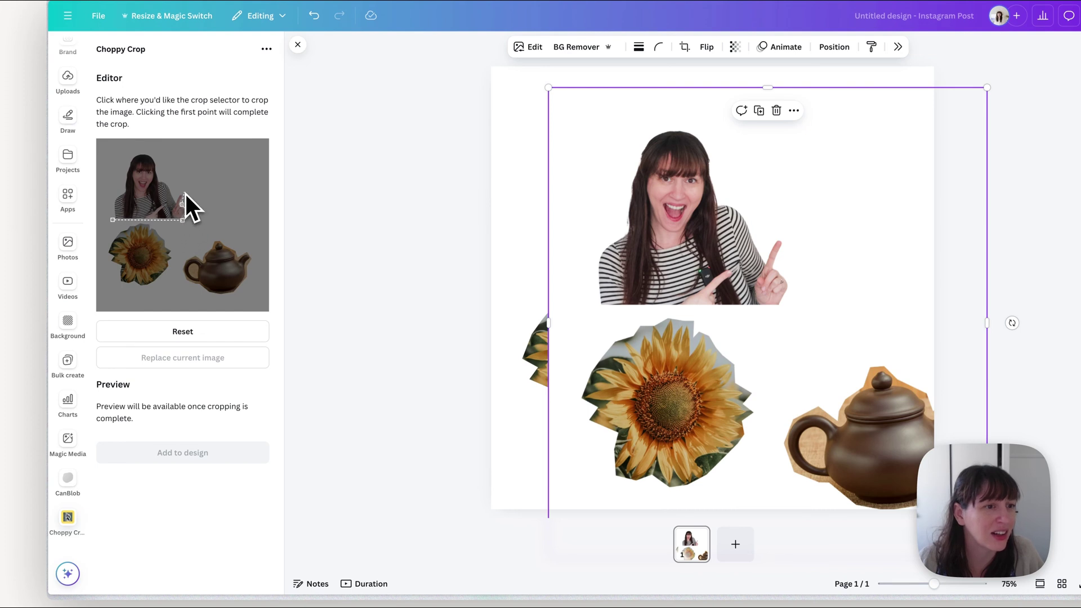
left_click(183, 193)
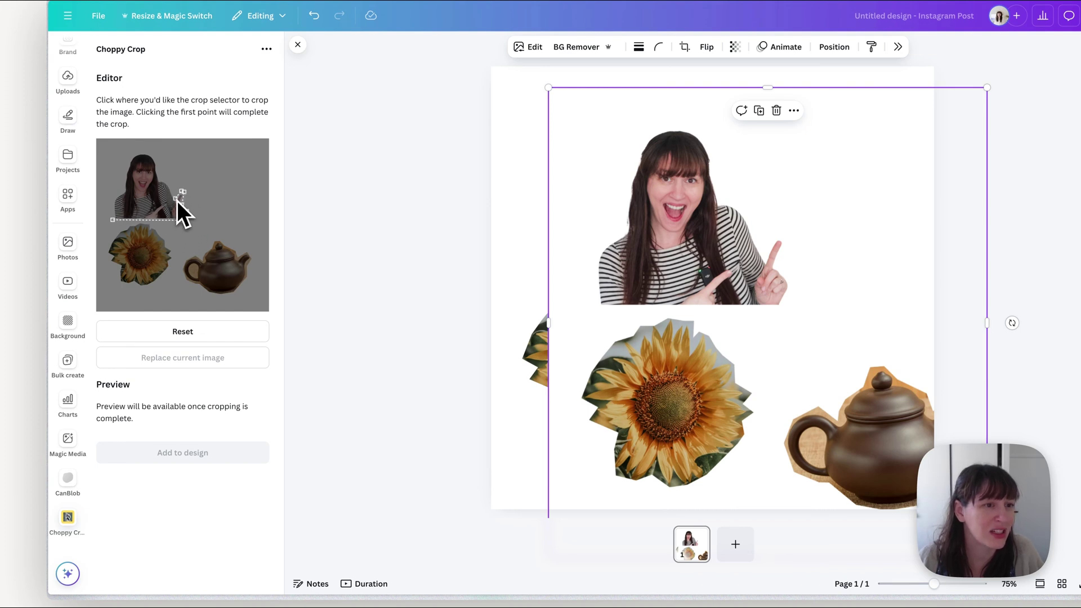
left_click(166, 183)
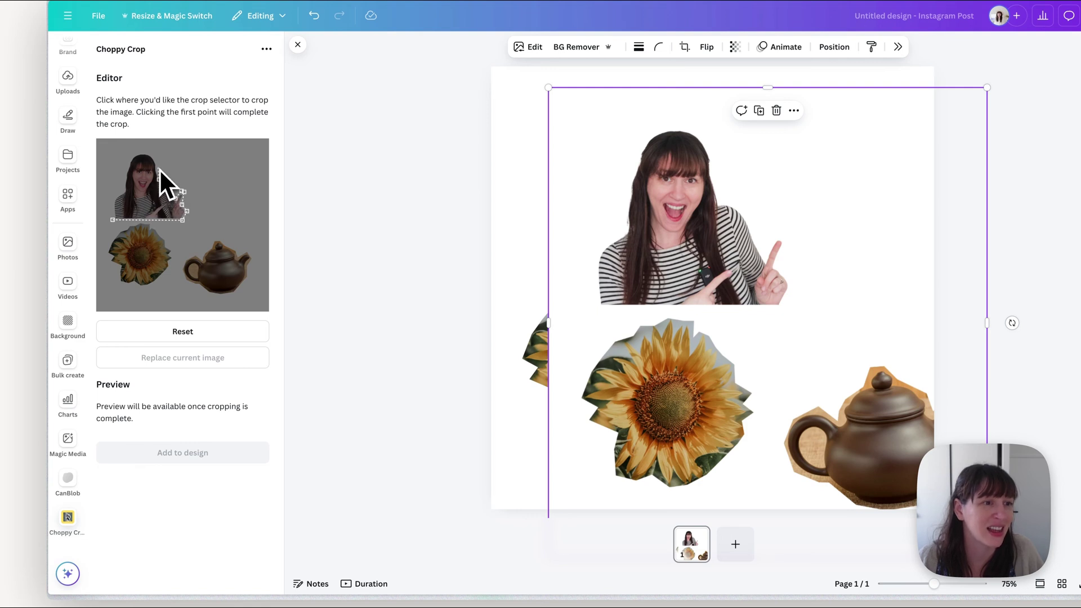
left_click(159, 168)
left_click(149, 152)
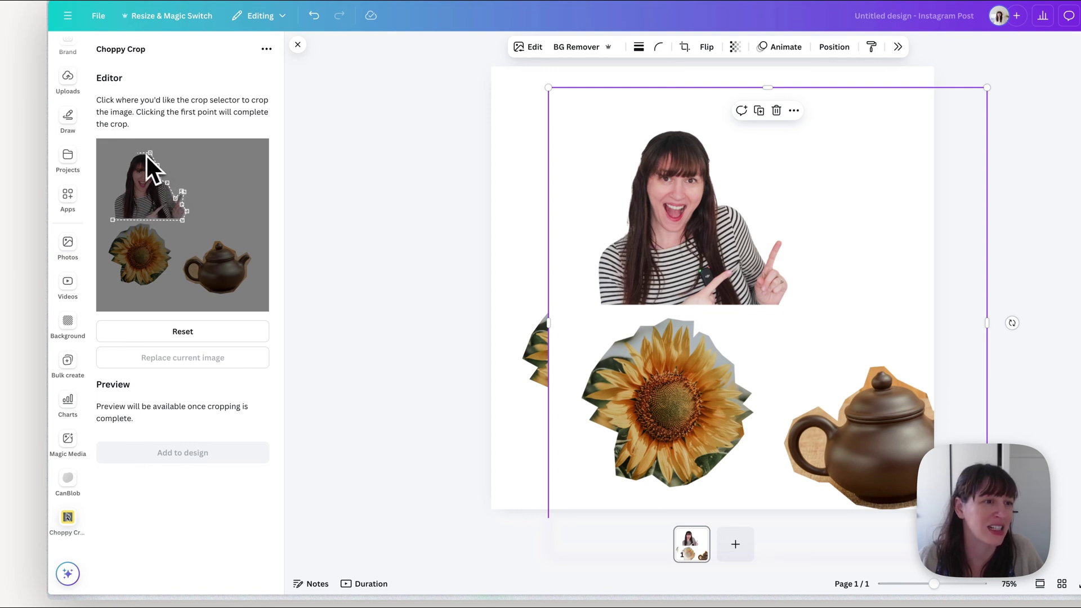
left_click(135, 154)
left_click(127, 166)
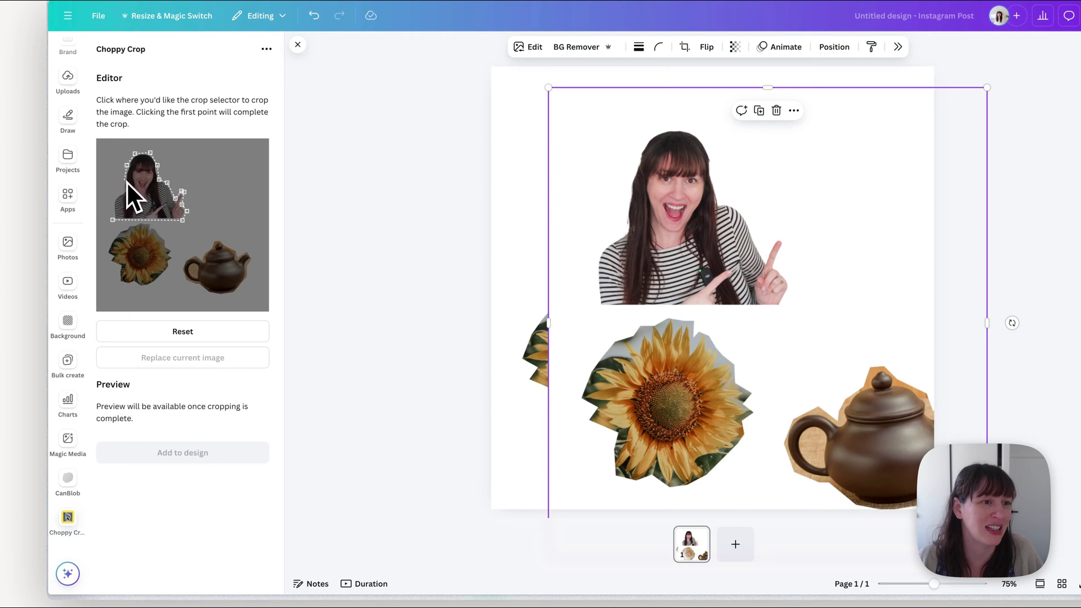
left_click(123, 190)
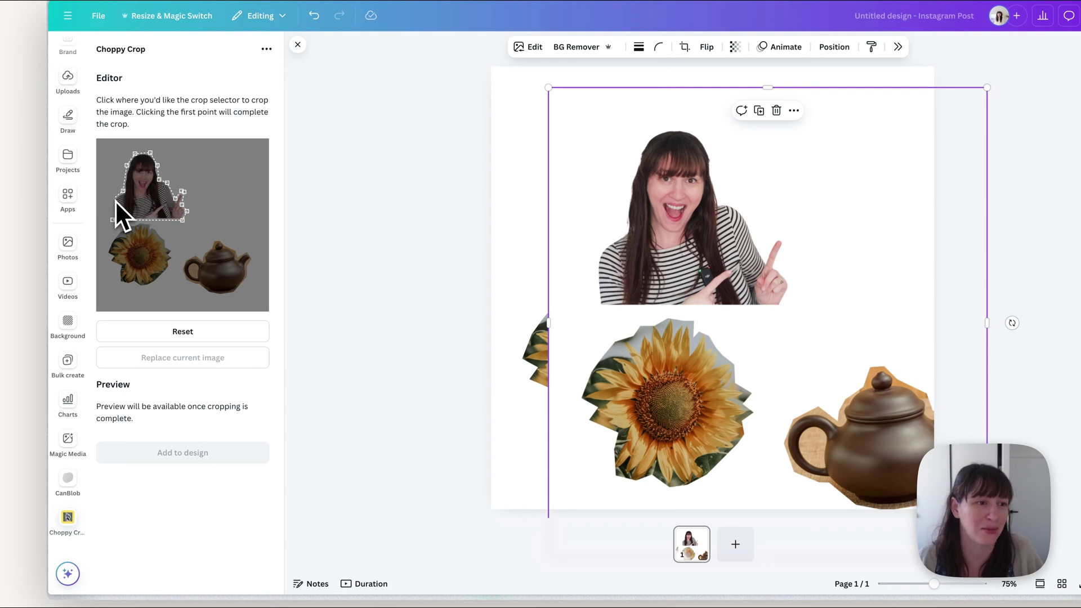
left_click(113, 200)
left_click(113, 220)
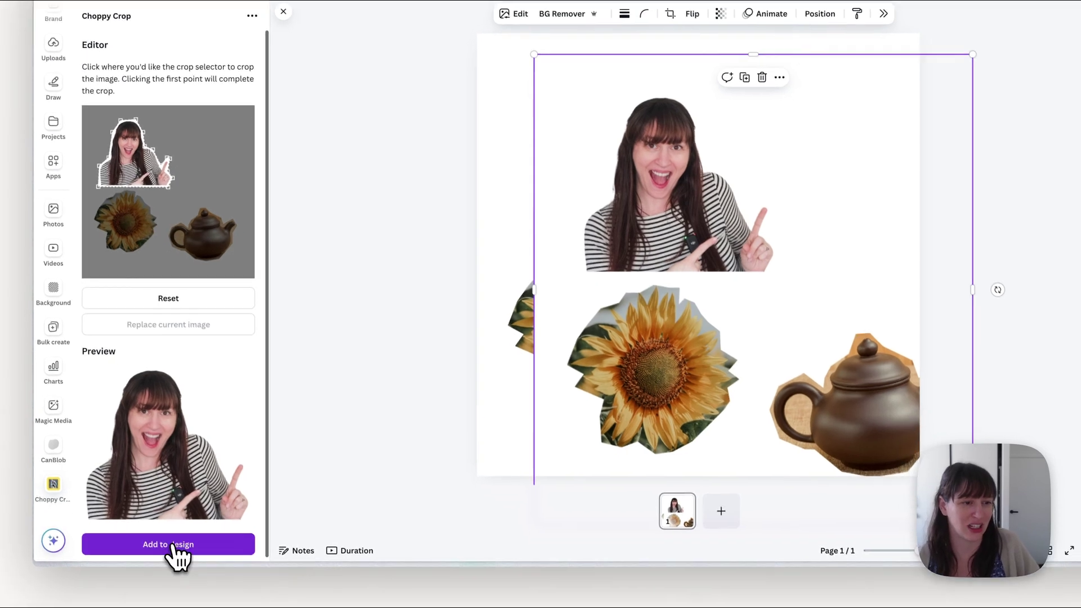
Step: Add the woman cutout to the design and move it above the sunflower and teapot
left_click(186, 580)
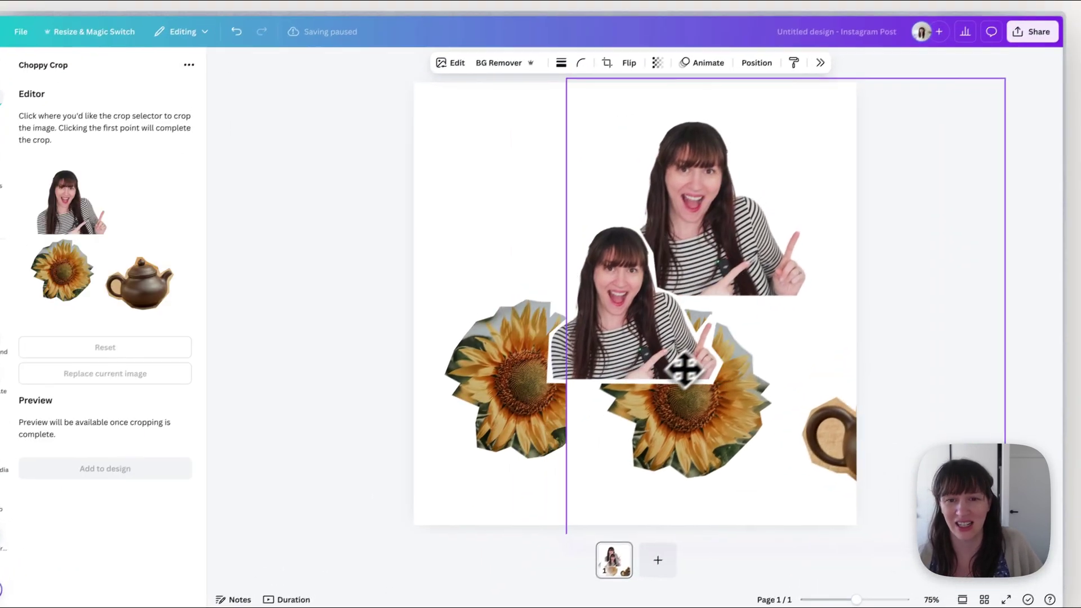
left_click_drag(683, 367, 707, 430)
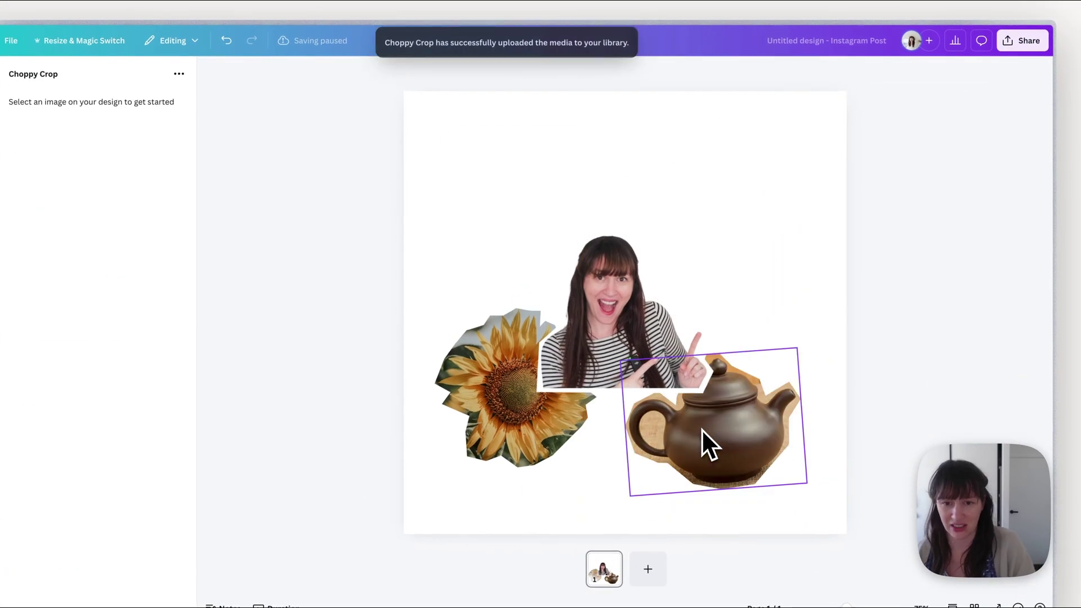
left_click(698, 374)
left_click_drag(667, 352, 652, 225)
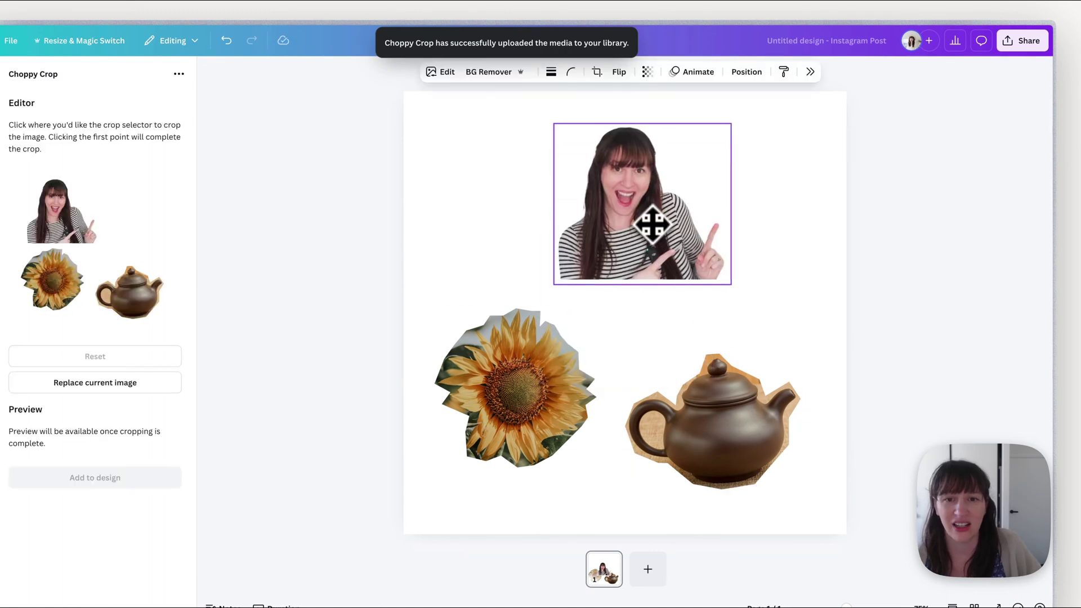
left_click(775, 265)
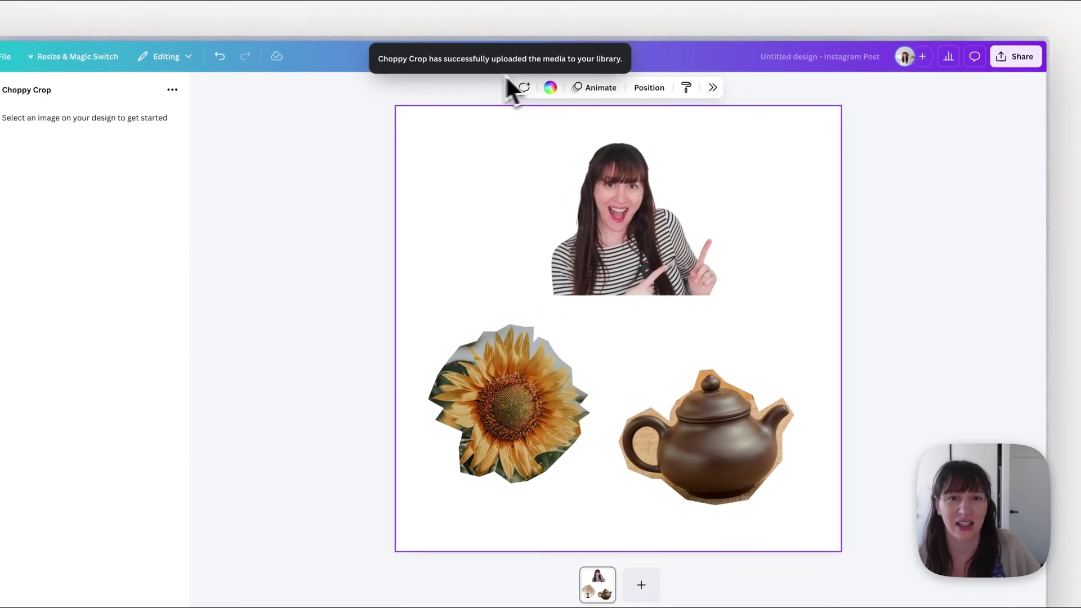
Step: Set the page background colour to a slate-grey swatch from the photo colours
left_click(550, 90)
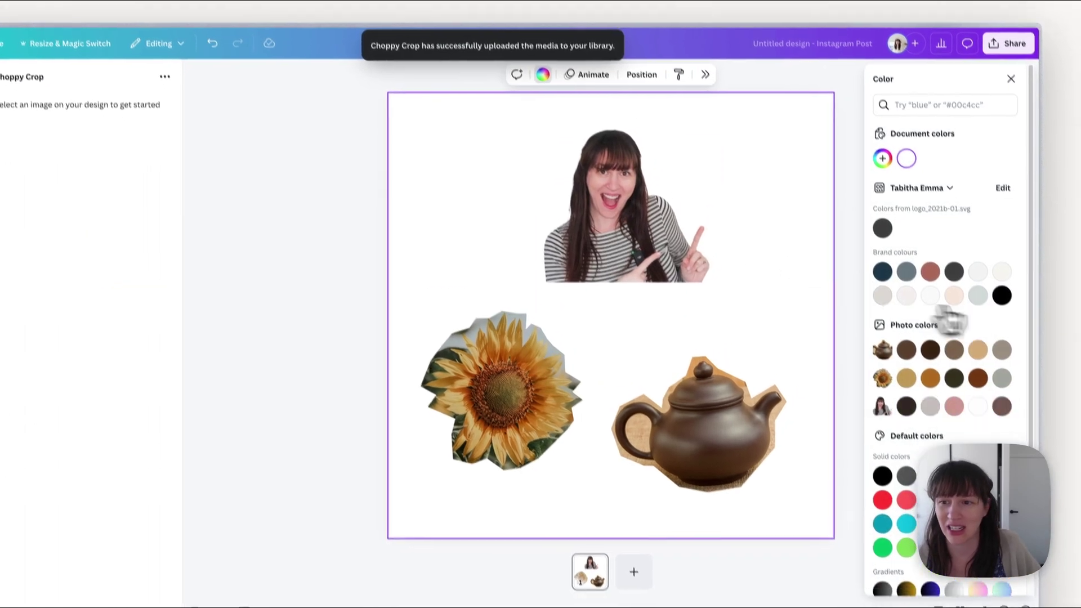
left_click(1009, 391)
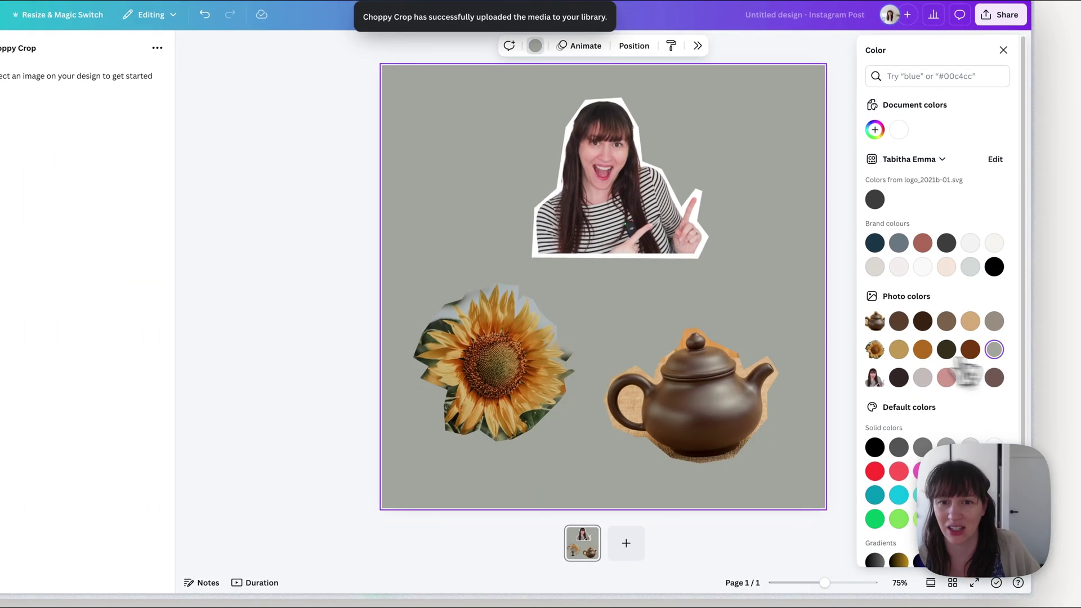
left_click(755, 294)
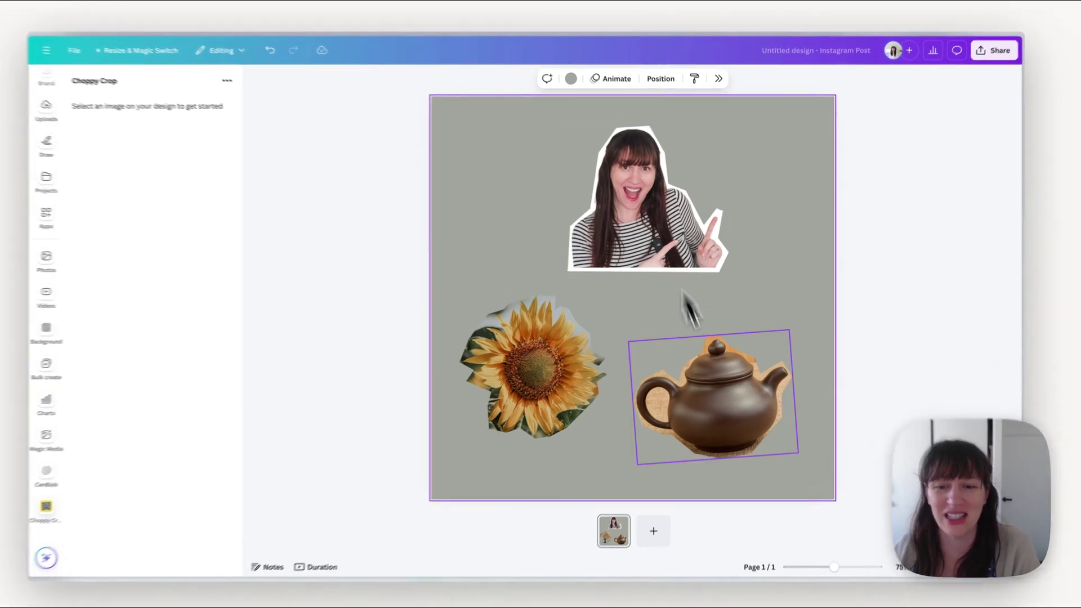
Step: Give the teapot cutout the Wiggle motion effect and lower its intensity slightly
left_click(726, 437)
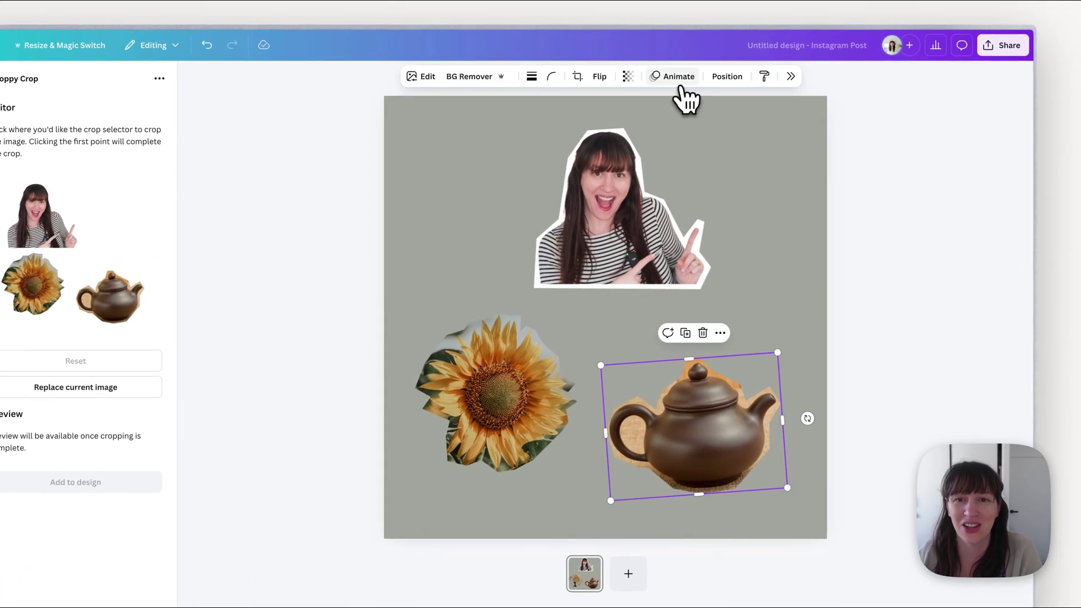
left_click(681, 86)
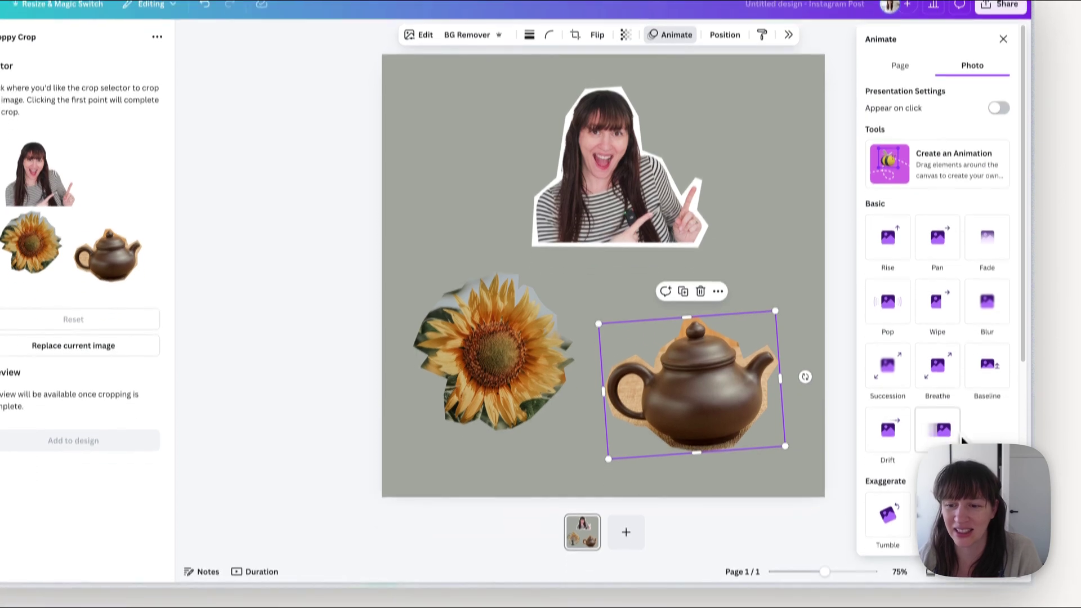
scroll(951, 214, "down", 5)
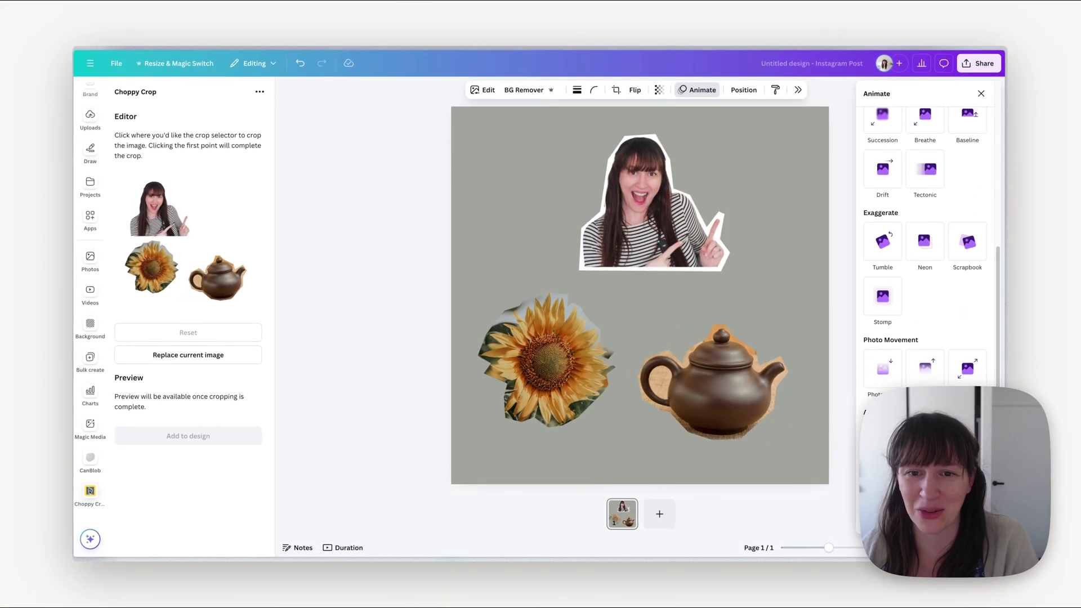
left_click(884, 490)
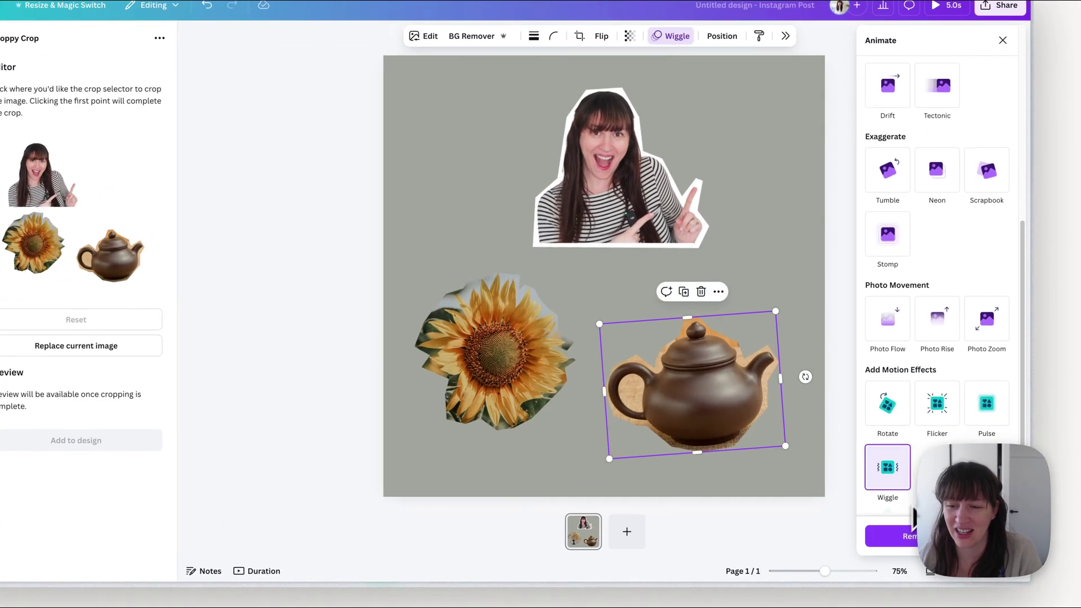
scroll(914, 512, "down", 2)
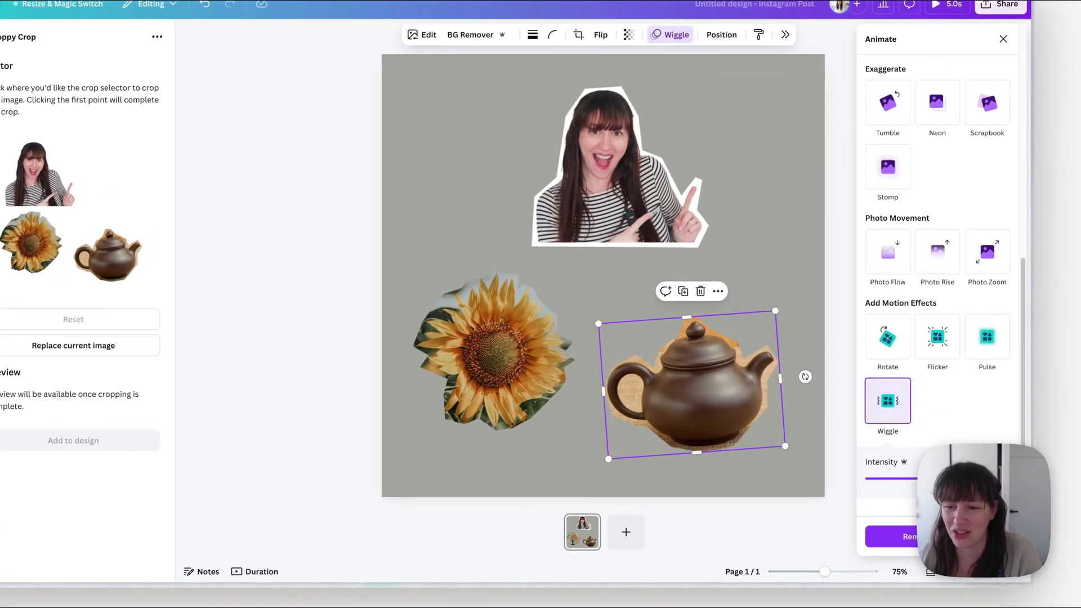
left_click_drag(905, 480, 914, 478)
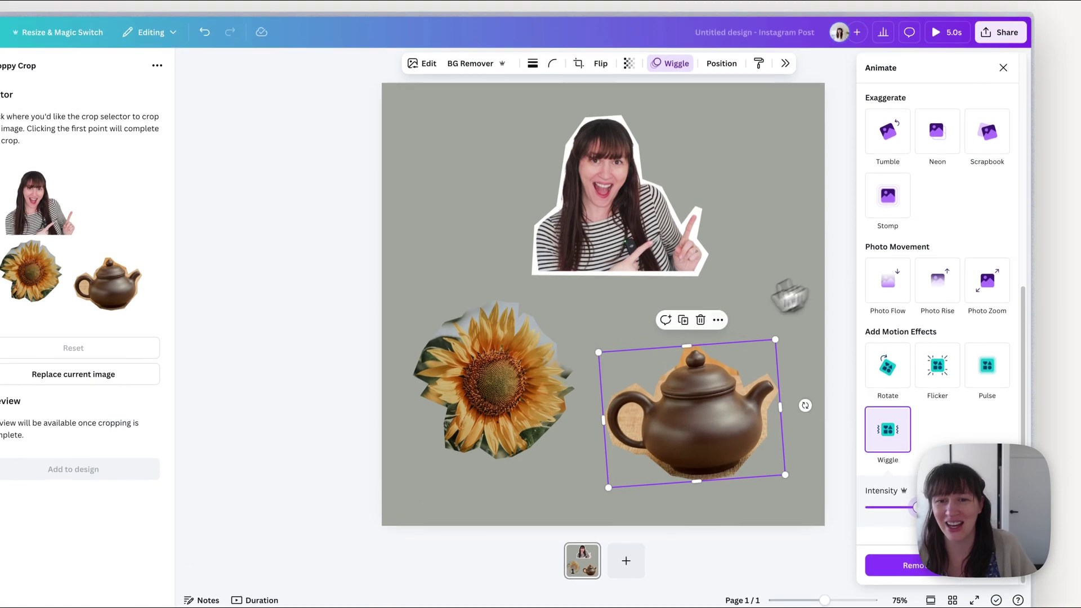
Step: Apply the Exaggerate Scrapbook animation to the woman cutout, then bring up the sunflower's animation options
left_click(615, 254)
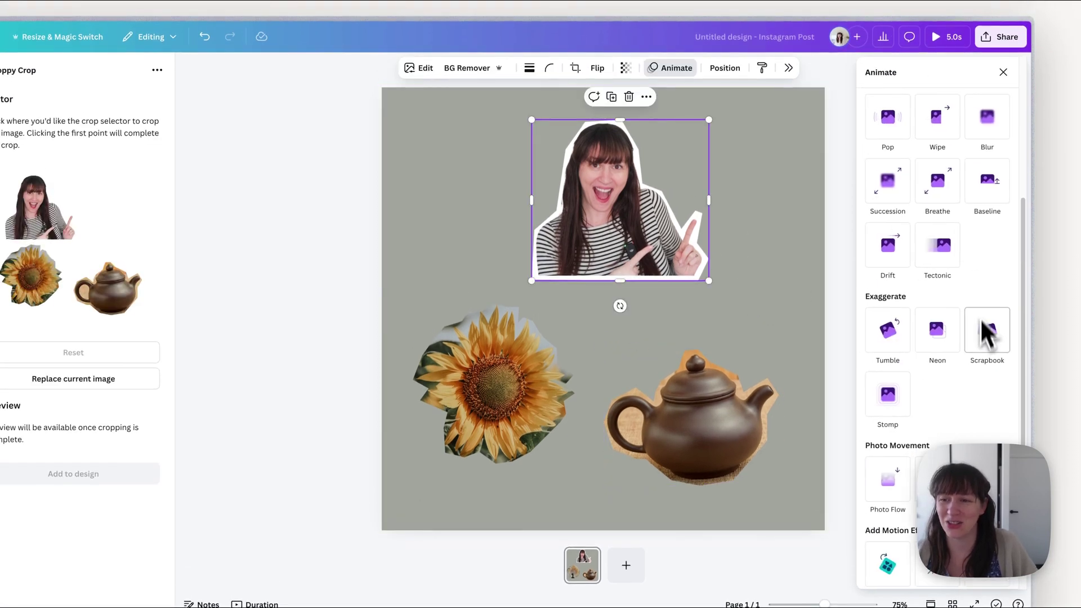
left_click(983, 360)
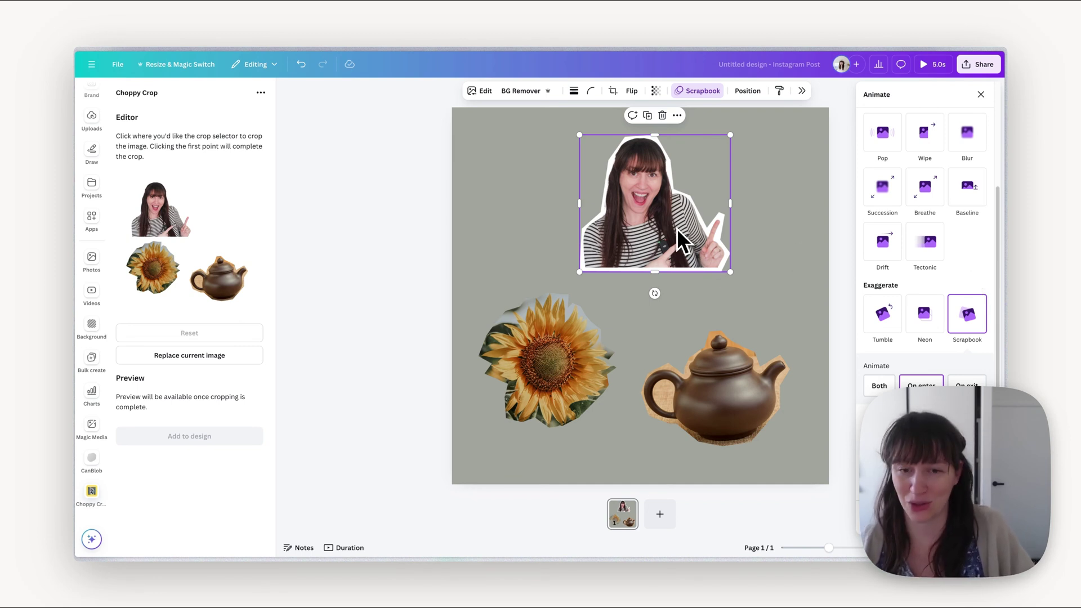
left_click(774, 280)
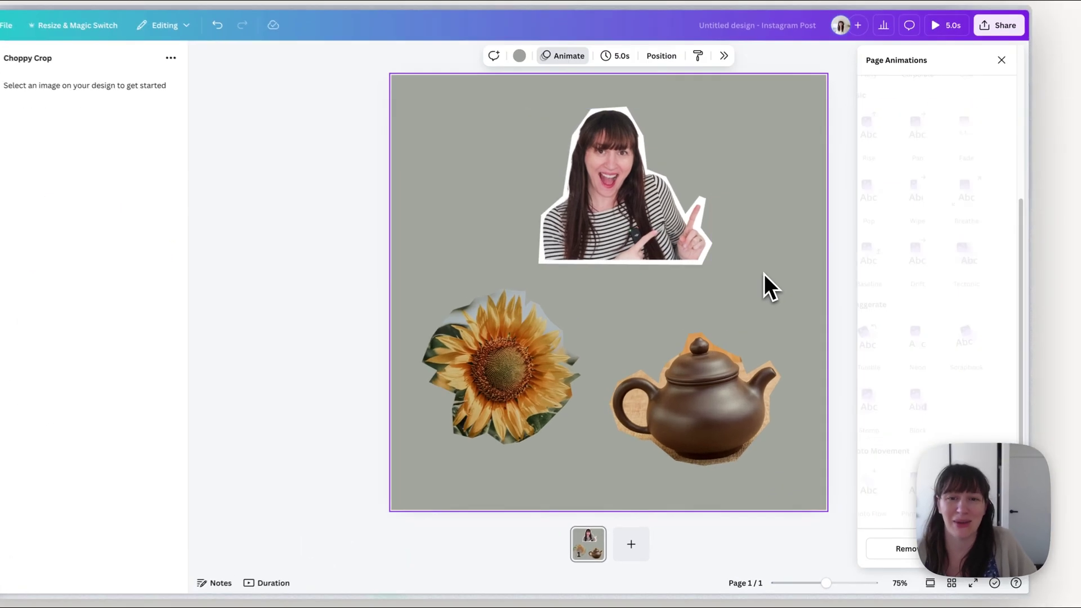
left_click(636, 236)
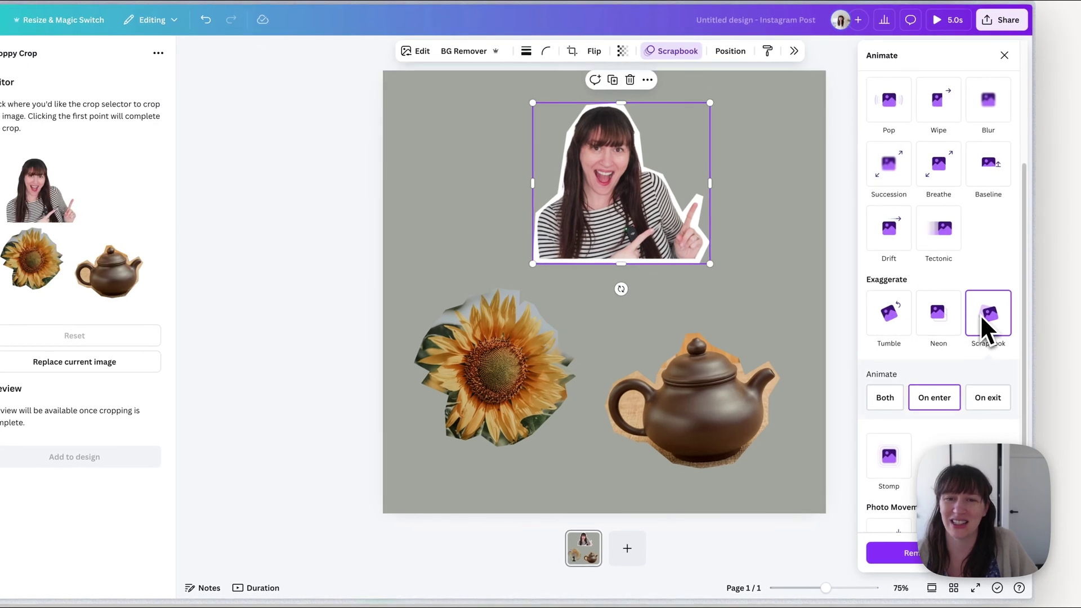
left_click(490, 366)
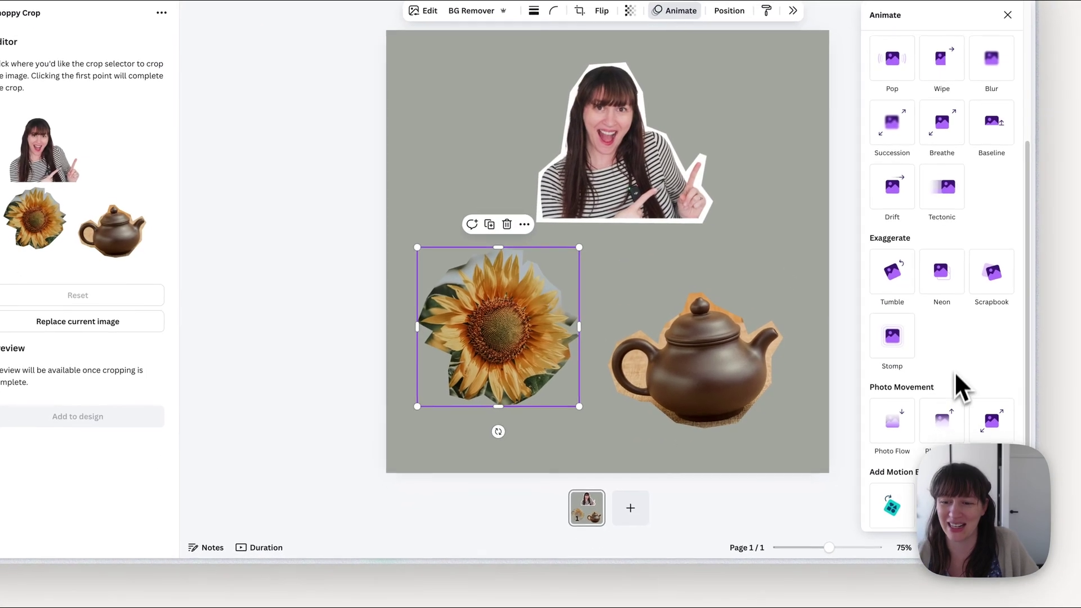
scroll(954, 371, "down", 3)
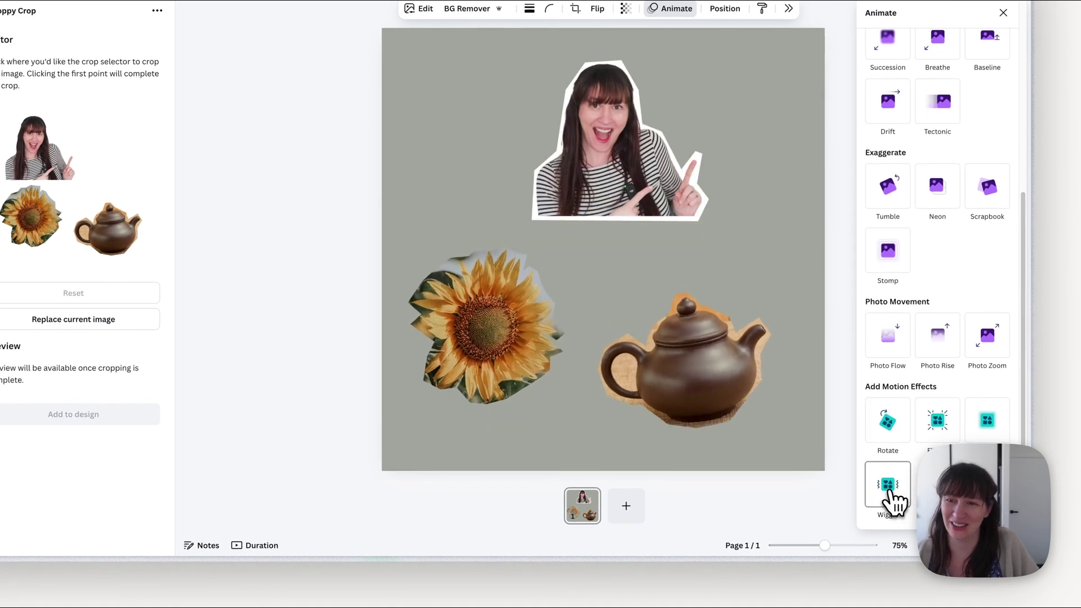
Step: Apply the Wiggle motion effect to the selected sunflower cutout
left_click(890, 498)
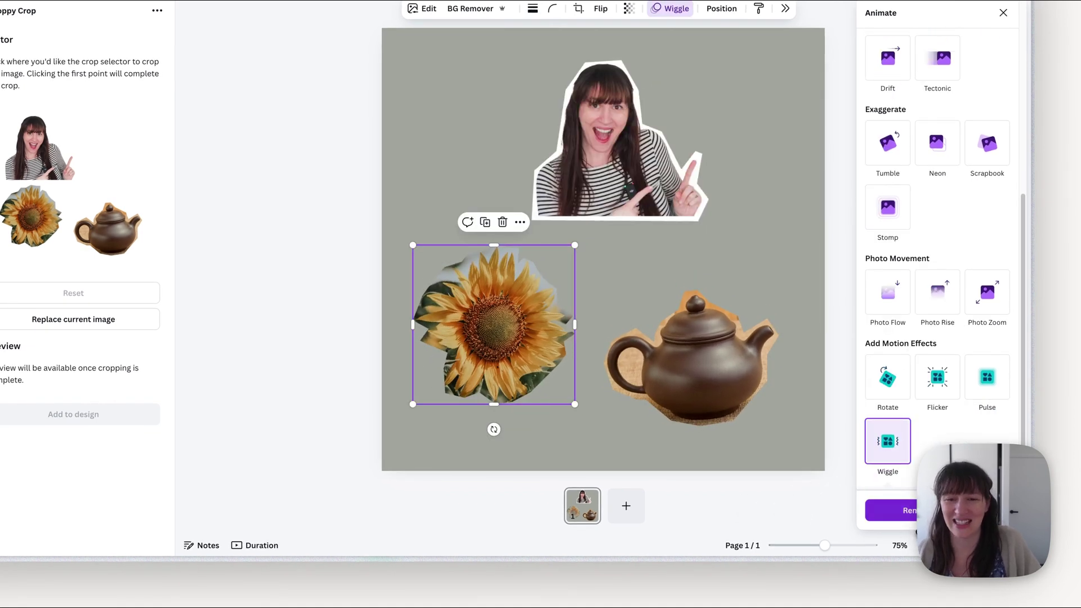